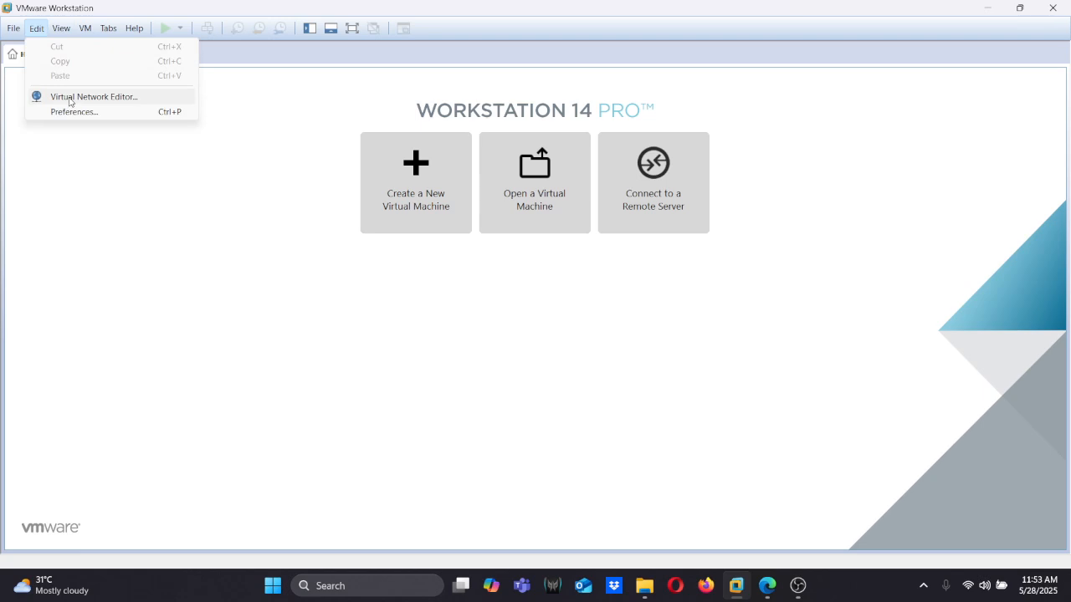
Open the Virtual Network Editor with administrator privileges and change VMnet0 to a host-only network.
{"action": "left_click", "coordinate": [68, 99]}
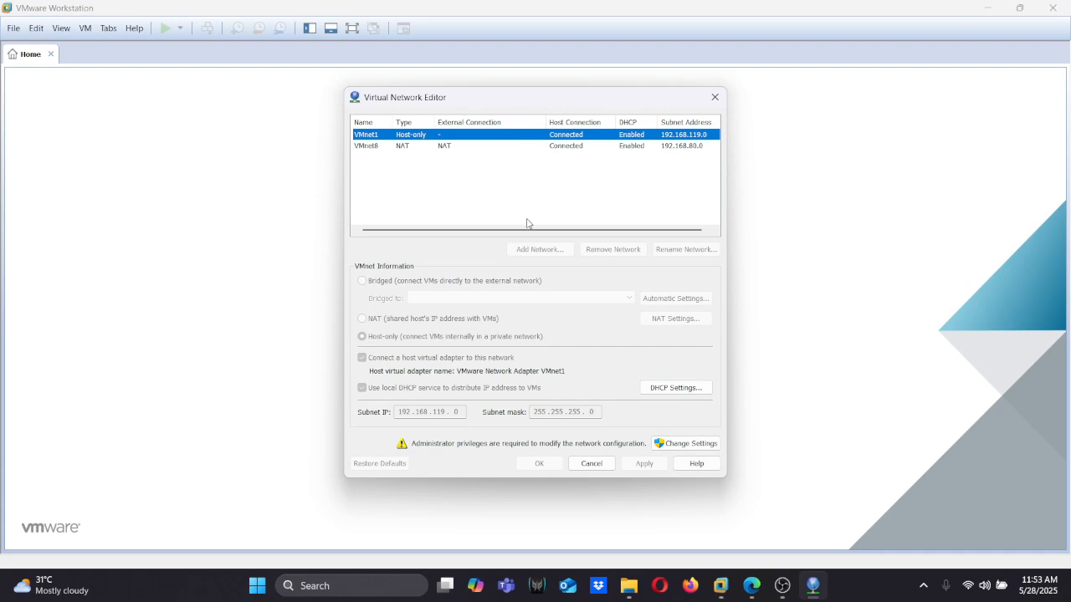
{"action": "left_click", "coordinate": [690, 446]}
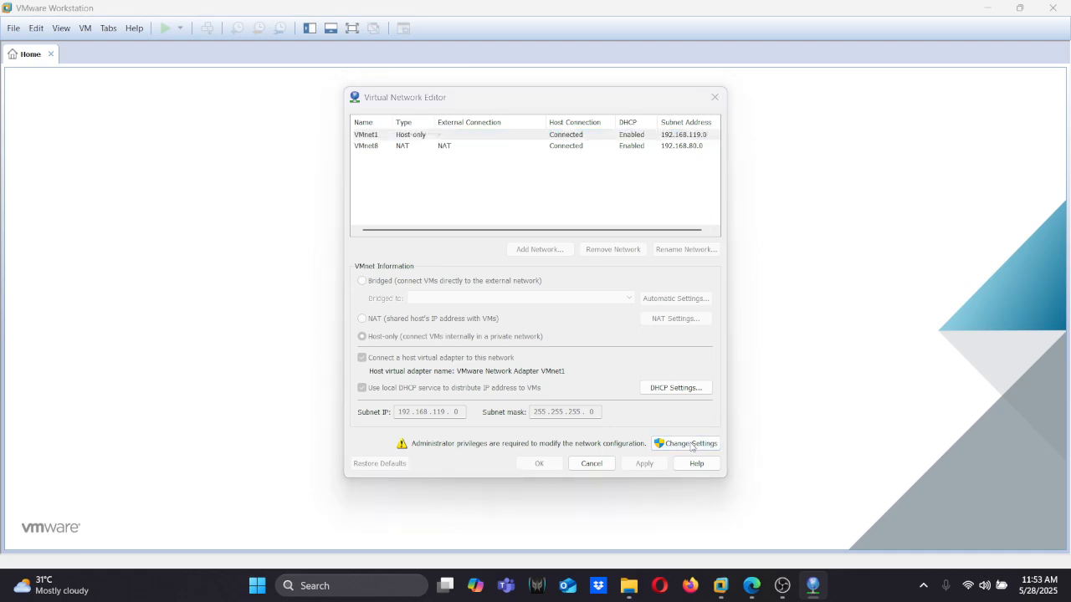
{"action": "left_click", "coordinate": [450, 408]}
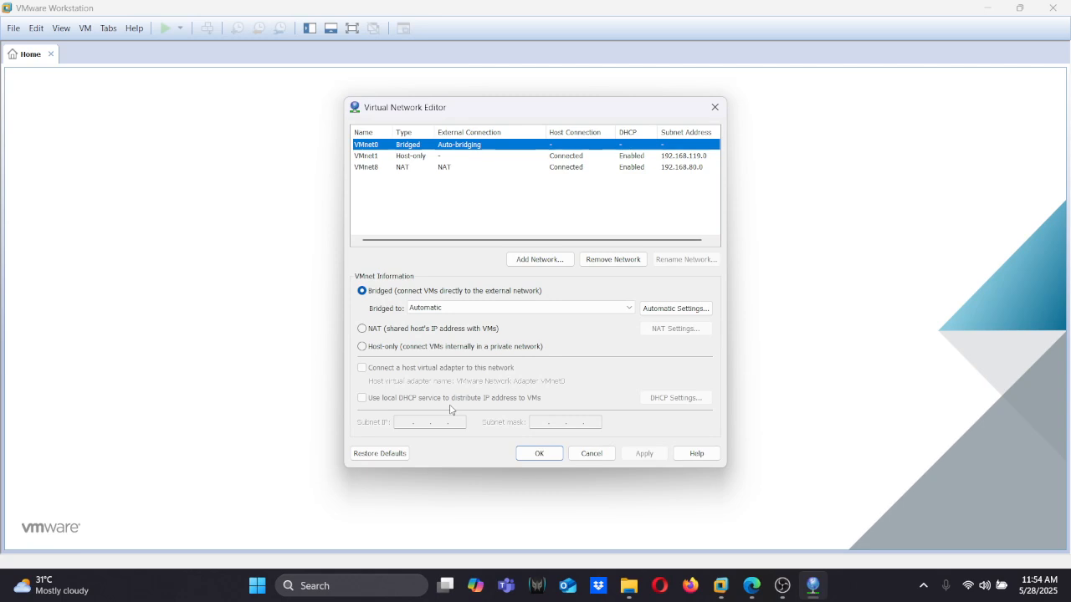
{"action": "left_click", "coordinate": [363, 348]}
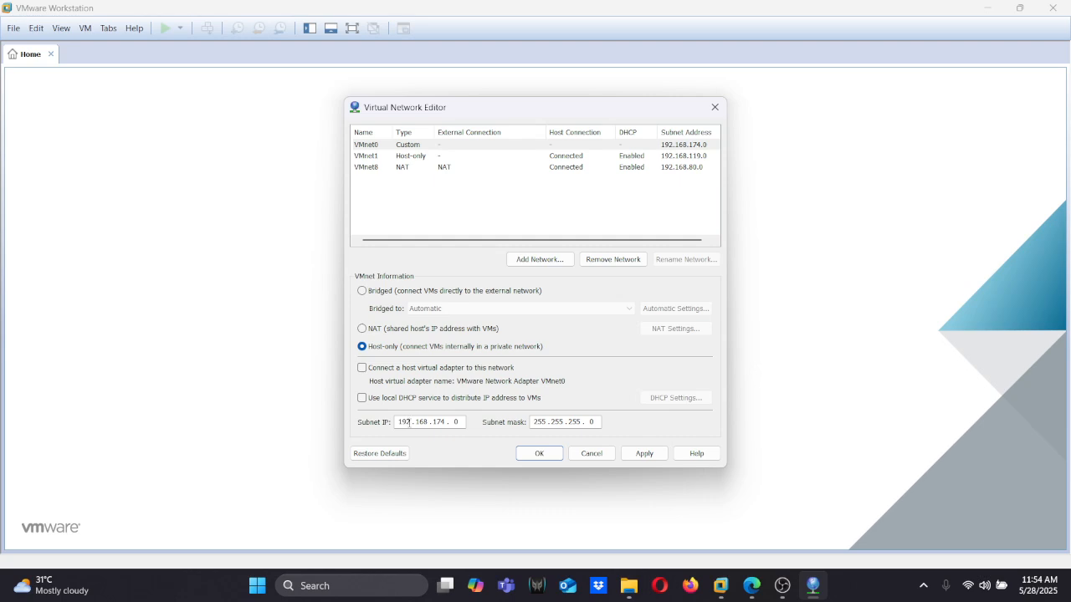
Set the subnet IP of VMnet0 to 10.0.1.0.
{"action": "left_click", "coordinate": [409, 422]}
{"action": "key", "text": "BackSpace"}
{"action": "key", "text": "BackSpace"}
{"action": "type", "text": "10"}
{"action": "key", "text": "BackSpace"}
{"action": "key", "text": "BackSpace"}
{"action": "key", "text": "BackSpace"}
{"action": "type", "text": "0"}
{"action": "key", "text": "BackSpace"}
{"action": "key", "text": "BackSpace"}
{"action": "key", "text": "BackSpace"}
{"action": "type", "text": "0"}
{"action": "key", "text": "BackSpace"}
Connect a host virtual adapter to VMnet0, enable the local DHCP service for it, and save the network configuration.
{"action": "left_click", "coordinate": [362, 369]}
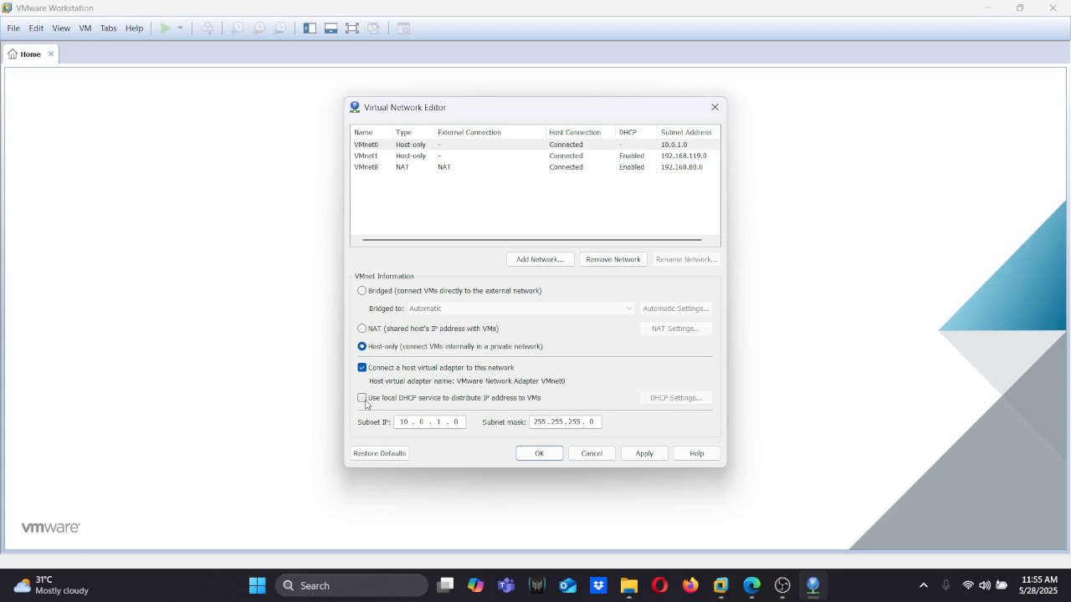
{"action": "left_click", "coordinate": [363, 398]}
{"action": "left_click", "coordinate": [424, 145]}
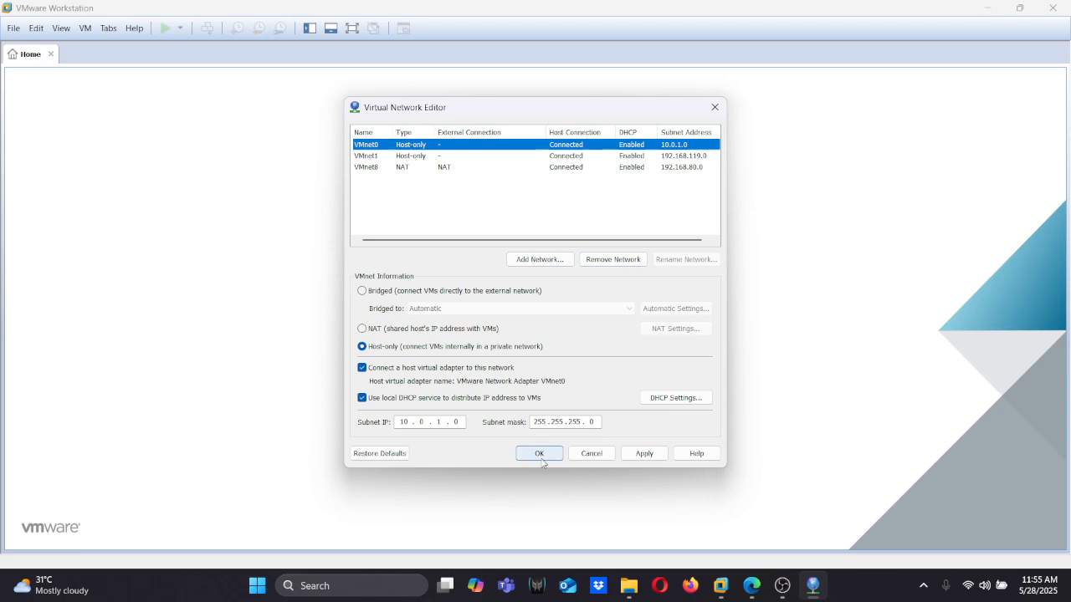
{"action": "left_click", "coordinate": [540, 456]}
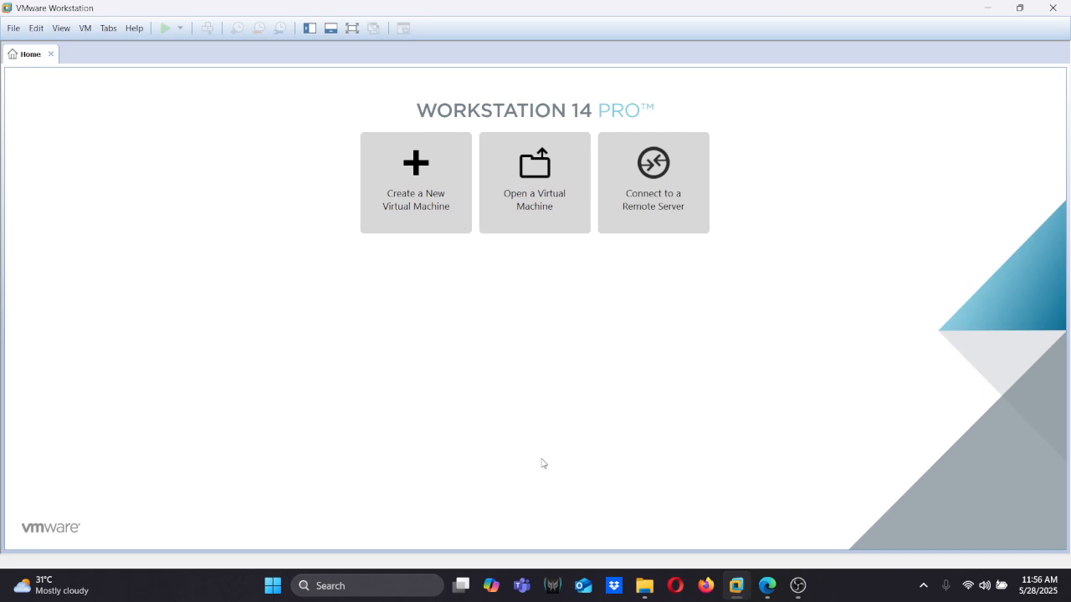
Switch to the IT3010_LabSheet01.pdf lab sheet in Edge and review the client specifications and network configuration instructions.
{"action": "left_click", "coordinate": [769, 588]}
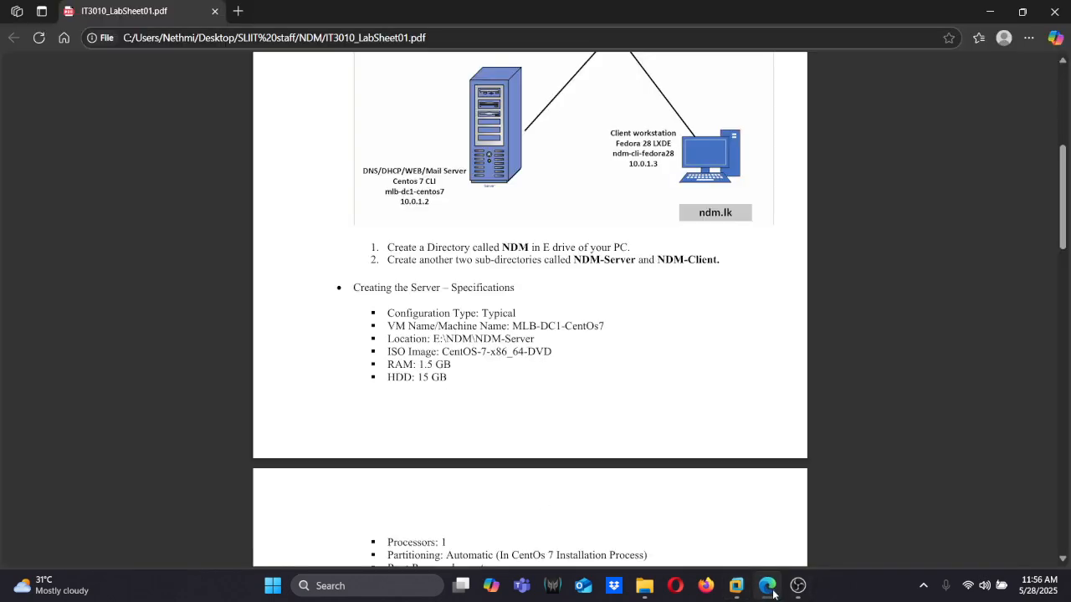
{"action": "scroll", "coordinate": [595, 351], "scroll_direction": "down", "scroll_amount": 6}
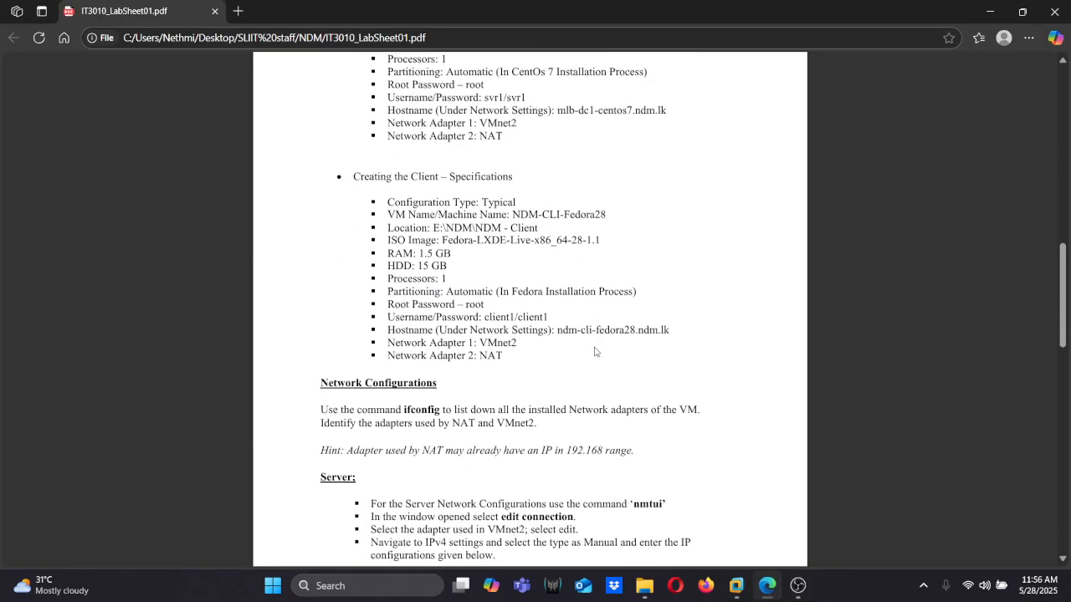
{"action": "scroll", "coordinate": [595, 351], "scroll_direction": "down", "scroll_amount": 1}
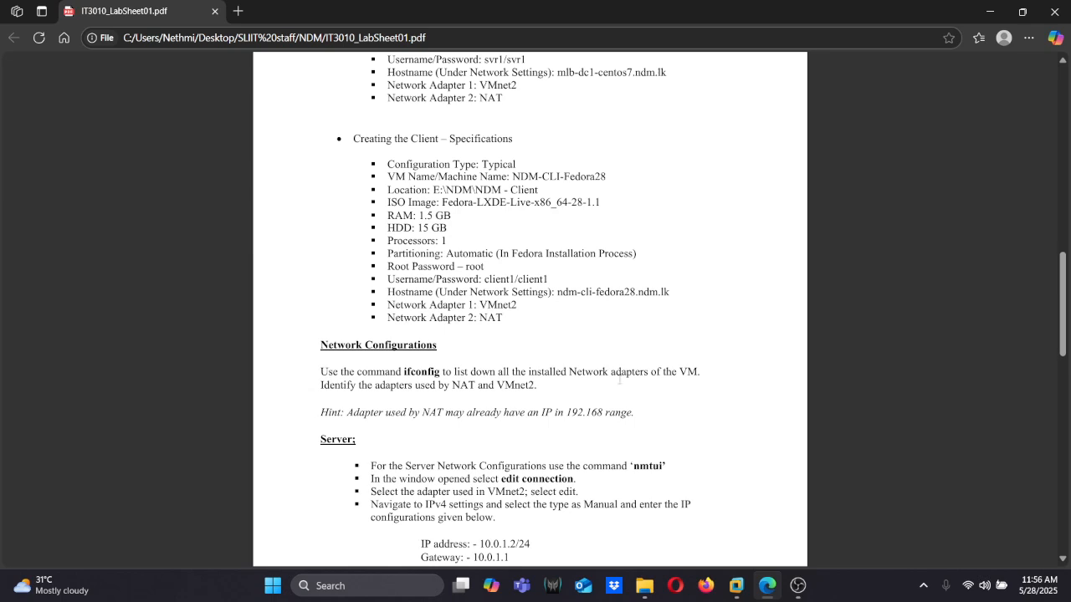
{"action": "scroll", "coordinate": [620, 380], "scroll_direction": "down", "scroll_amount": 3}
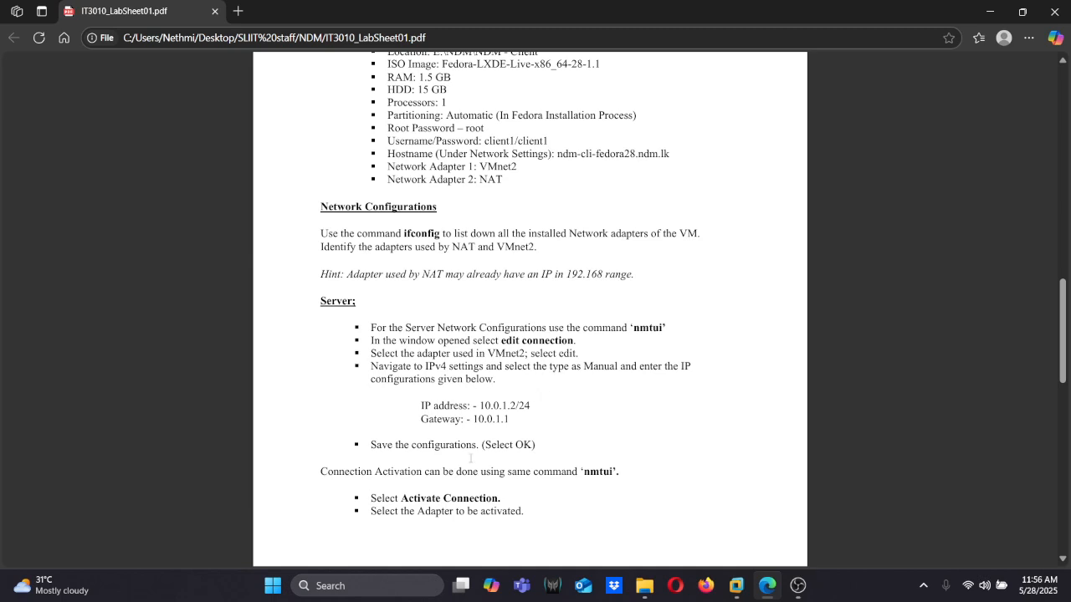
{"action": "scroll", "coordinate": [567, 458], "scroll_direction": "up", "scroll_amount": 5}
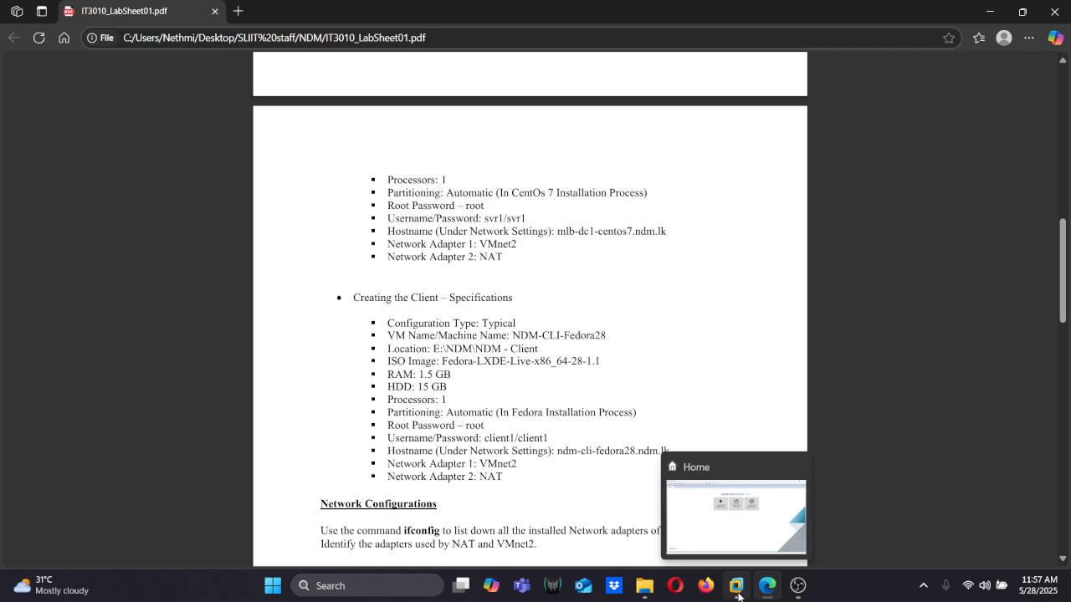
Return to VMware Workstation and start a new virtual machine with Custom (advanced) configuration and Workstation 14.x hardware compatibility.
{"action": "left_click", "coordinate": [711, 536]}
{"action": "left_click", "coordinate": [424, 215]}
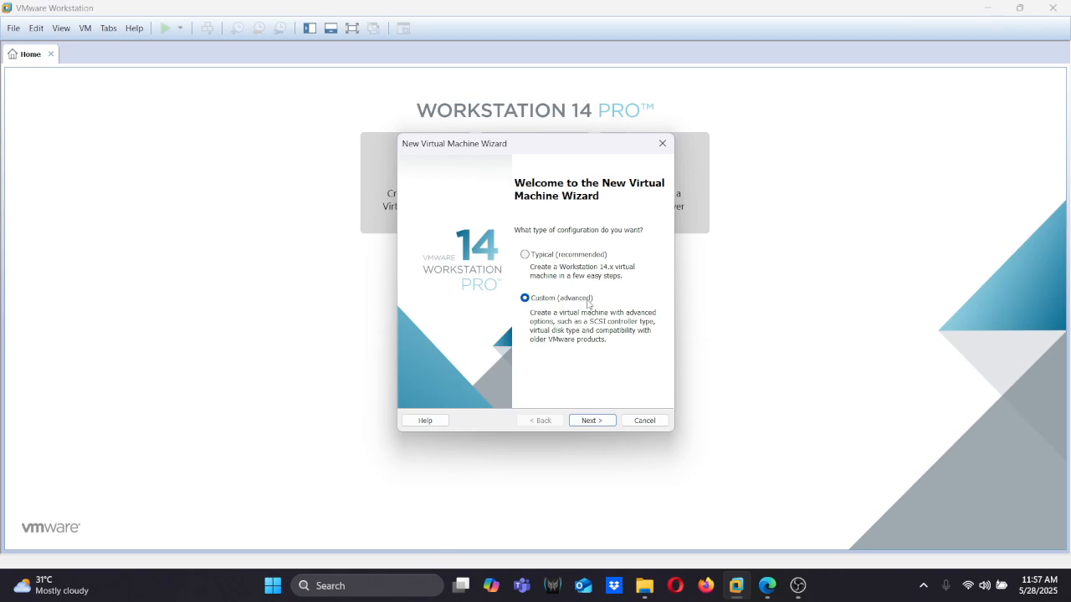
{"action": "left_click", "coordinate": [592, 421]}
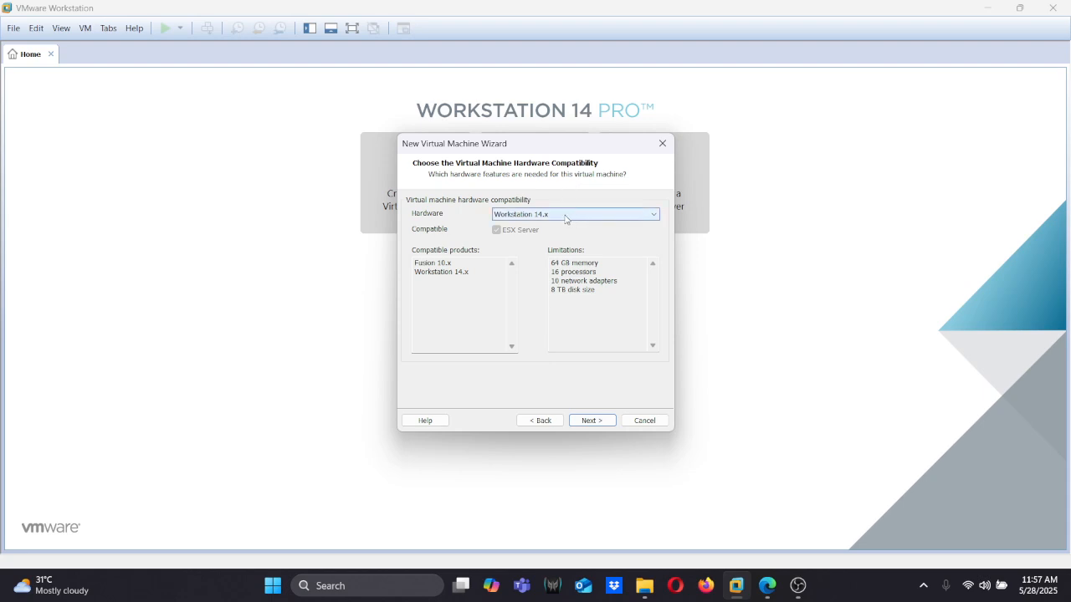
{"action": "left_click", "coordinate": [591, 422]}
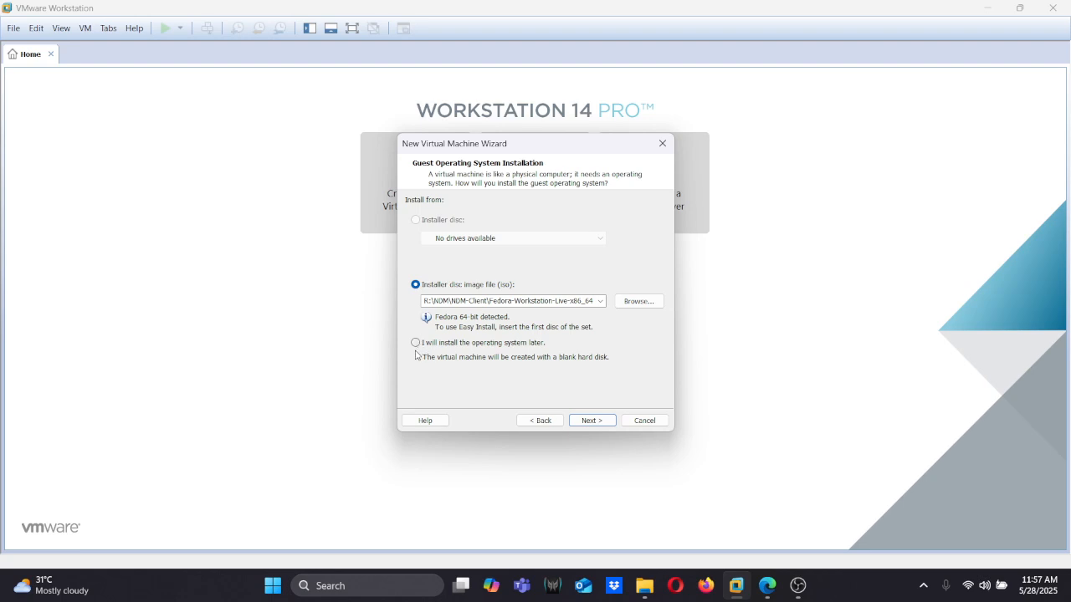
Choose to install the operating system later, with Linux as the guest system and Fedora 64-bit as the version.
{"action": "left_click", "coordinate": [415, 343]}
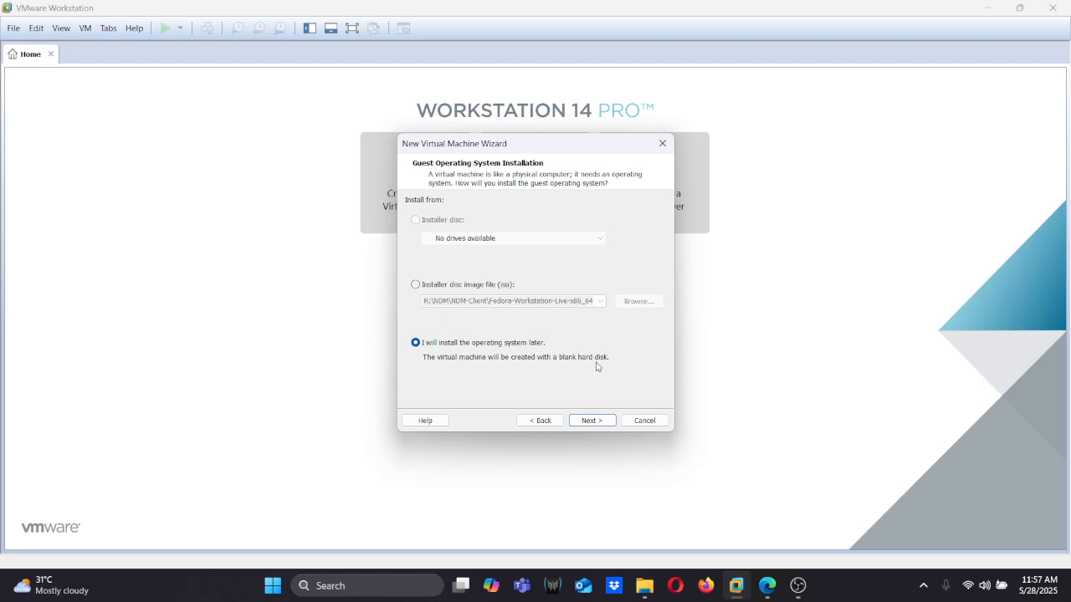
{"action": "left_click", "coordinate": [591, 422]}
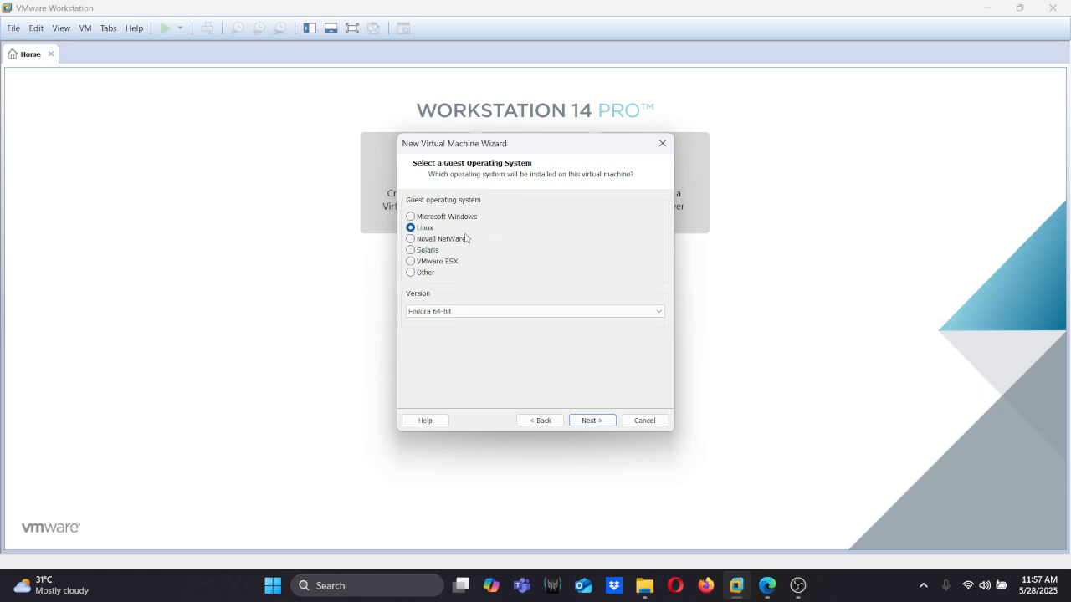
{"action": "left_click", "coordinate": [608, 310]}
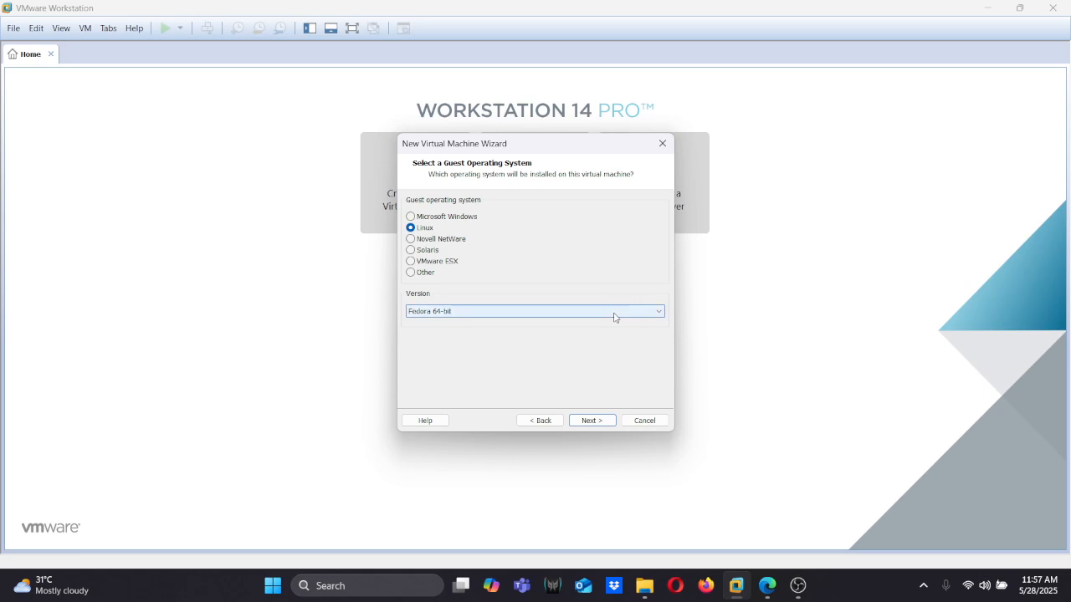
{"action": "left_click", "coordinate": [615, 315]}
{"action": "left_click", "coordinate": [615, 315]}
{"action": "left_click", "coordinate": [615, 315]}
{"action": "left_click", "coordinate": [592, 420]}
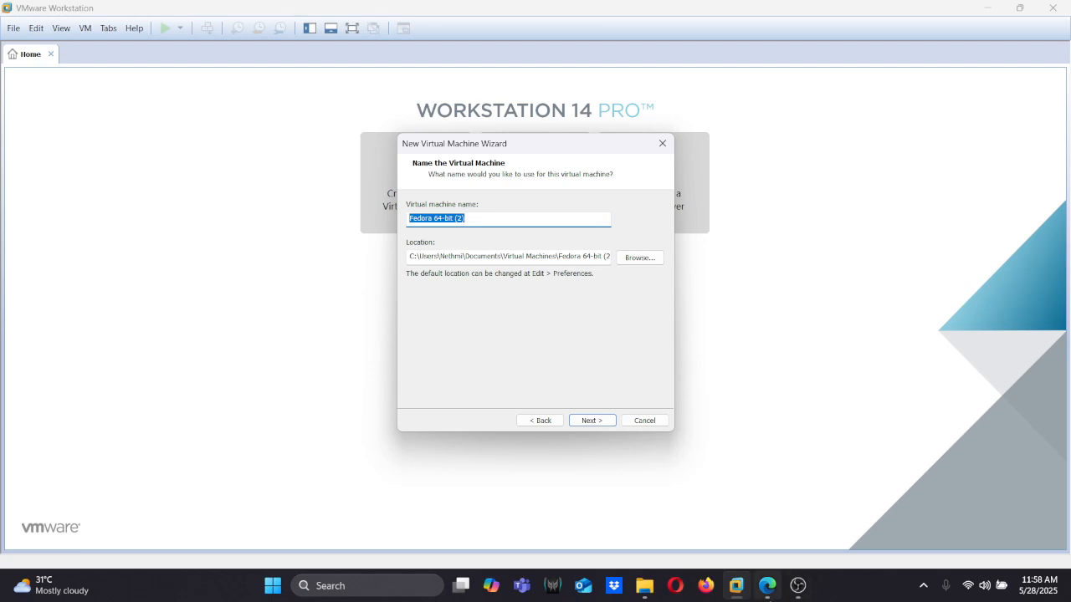
Copy the client machine name NDM-CLI-Fedora28 from the lab sheet in Edge and use it as the virtual machine name in VMware Workstation.
{"action": "left_click", "coordinate": [767, 585]}
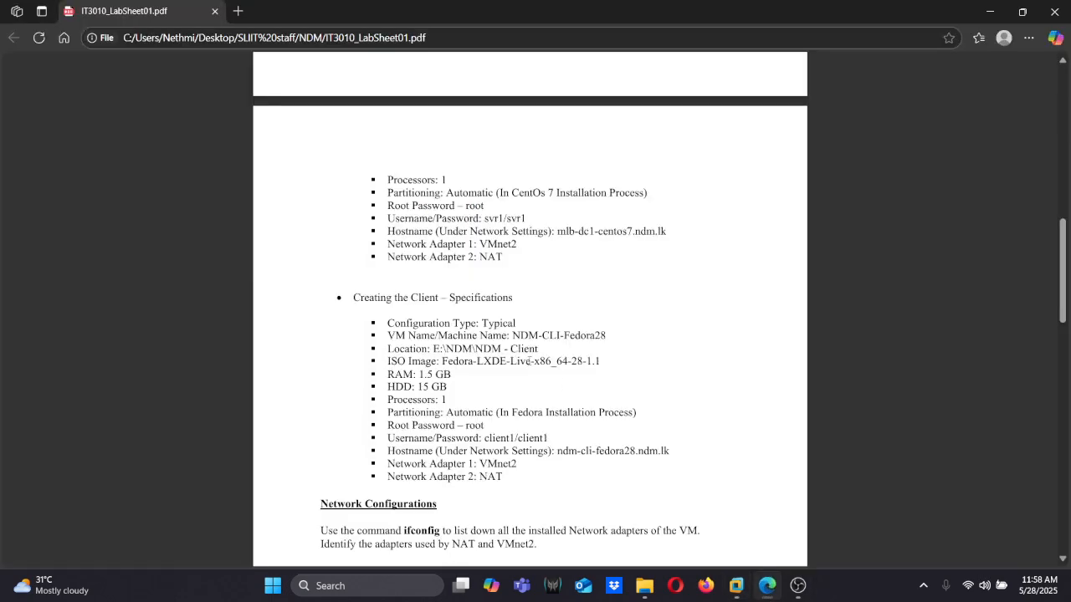
{"action": "scroll", "coordinate": [523, 359], "scroll_direction": "down", "scroll_amount": 1}
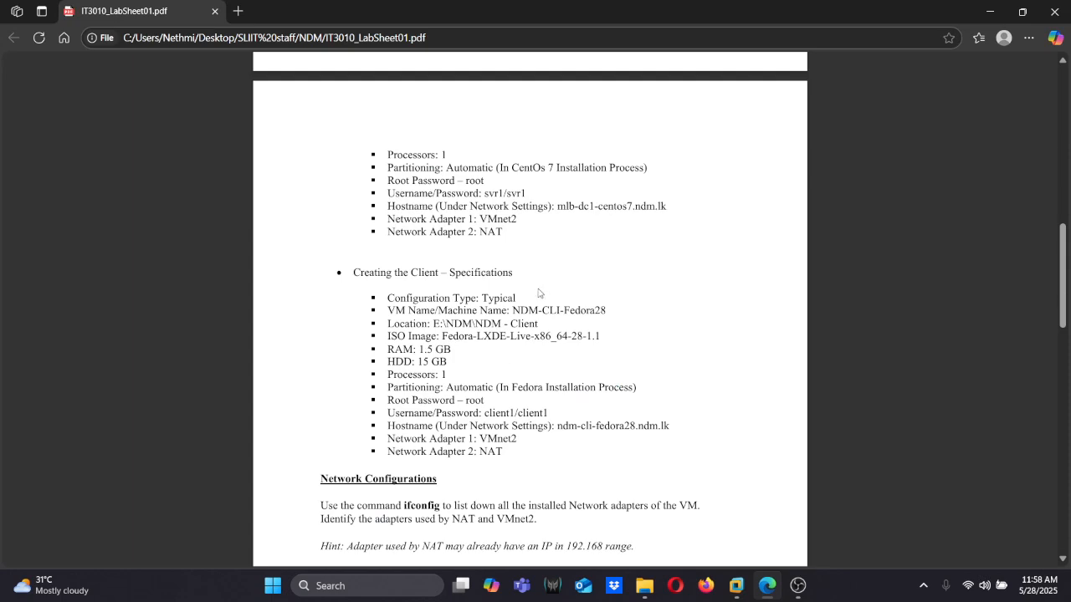
{"action": "left_click_drag", "start_coordinate": [513, 310], "coordinate": [618, 311]}
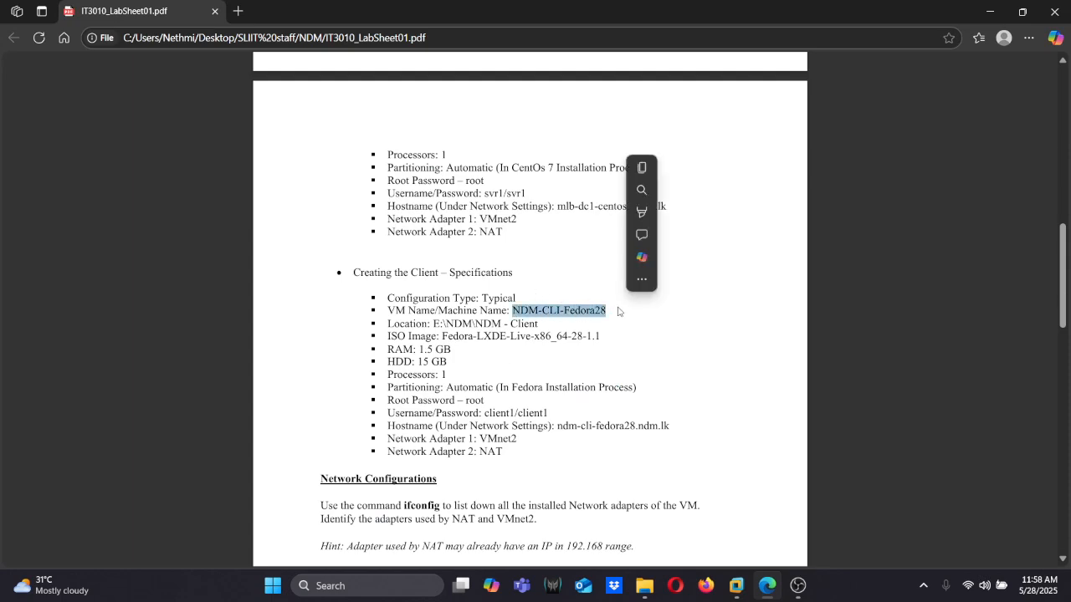
{"action": "left_click", "coordinate": [652, 168]}
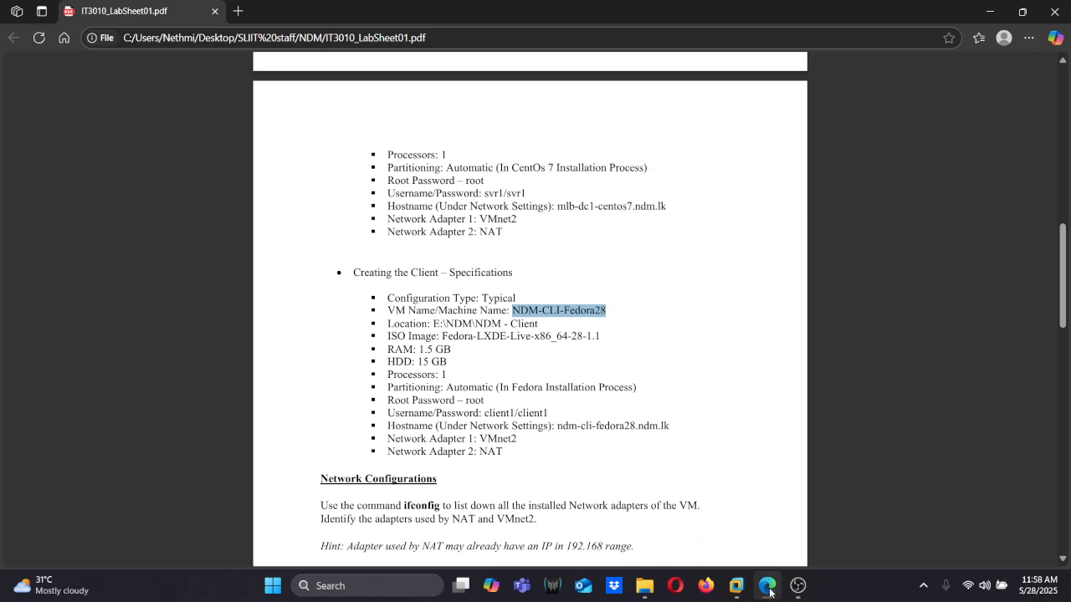
{"action": "mouse_move", "coordinate": [736, 586]}
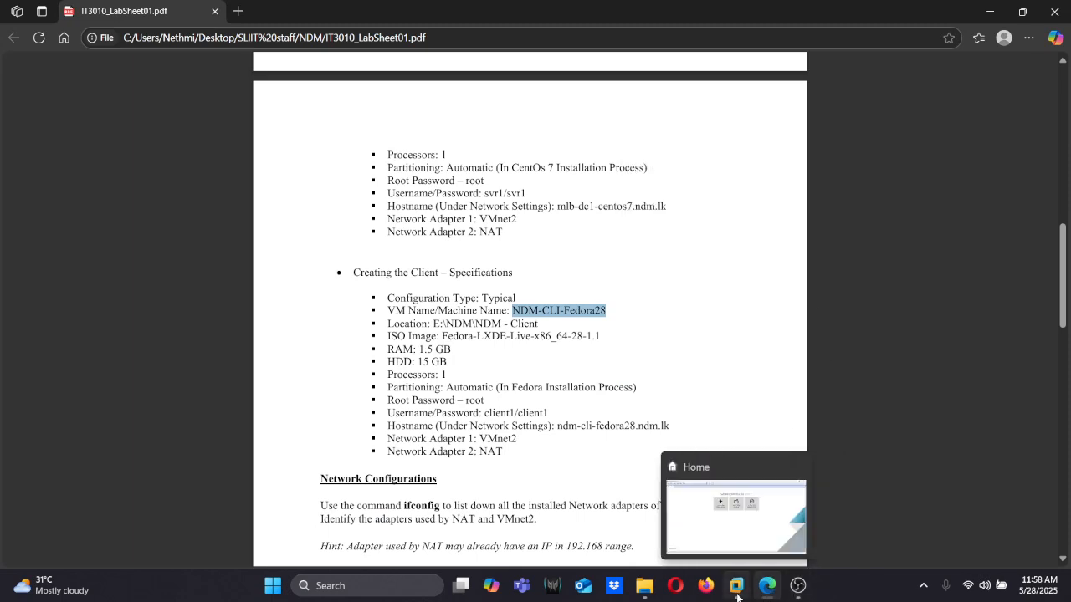
{"action": "left_click", "coordinate": [732, 532]}
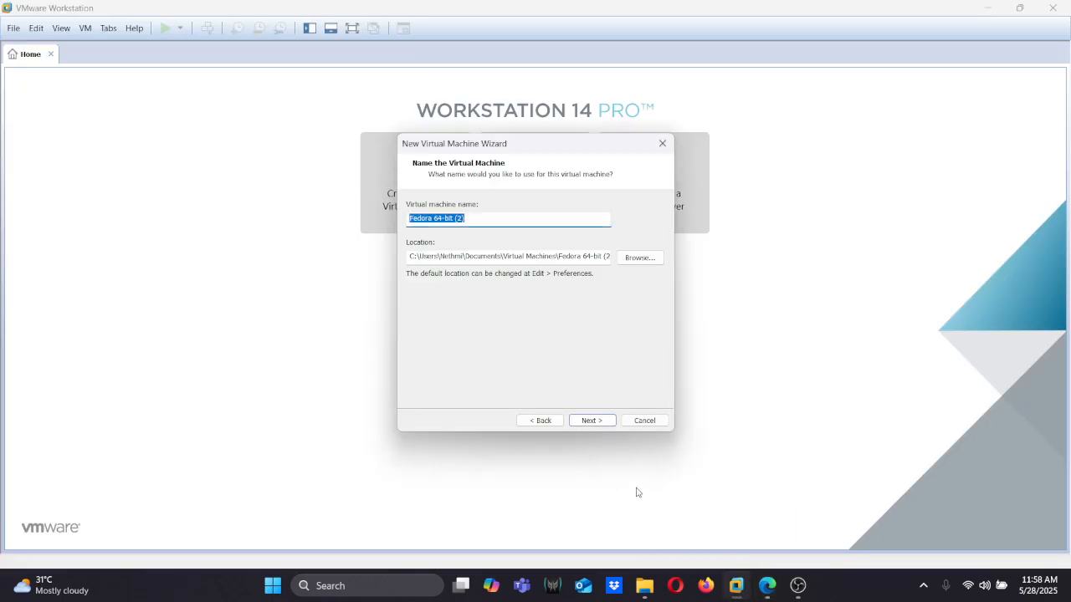
{"action": "key", "text": "ctrl+v"}
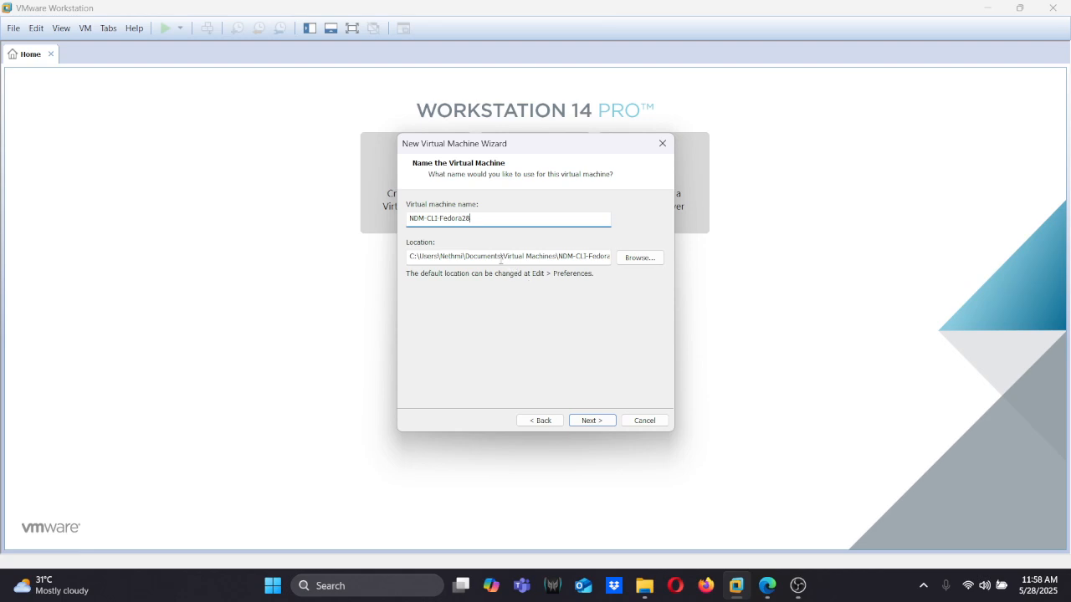
Set the virtual machine's location to the R:\NDM\NDM-Client folder and accept the name and location.
{"action": "left_click", "coordinate": [641, 260]}
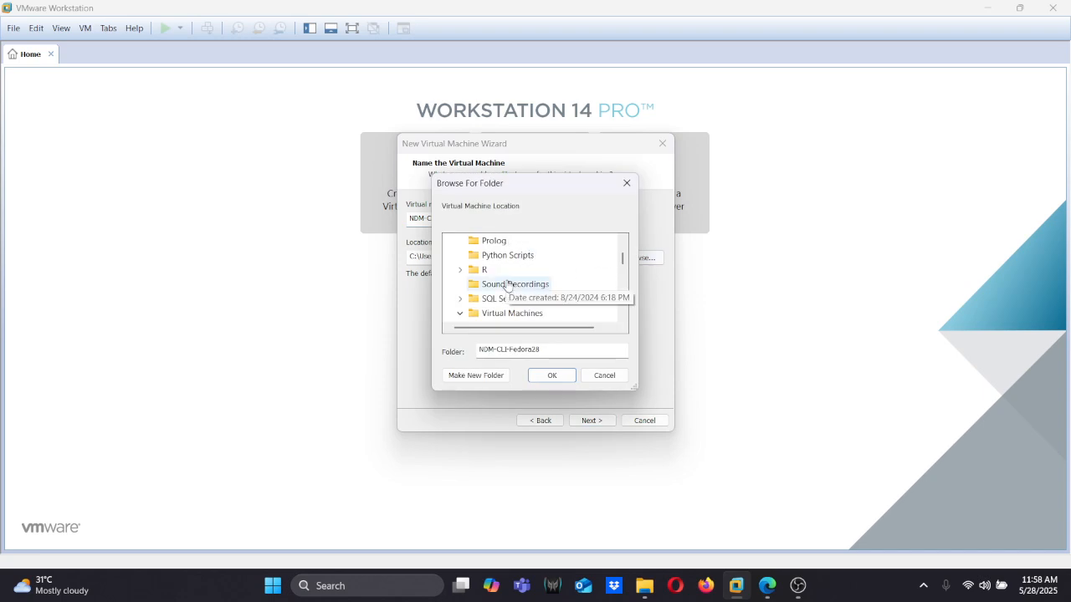
{"action": "scroll", "coordinate": [507, 286], "scroll_direction": "up", "scroll_amount": 5}
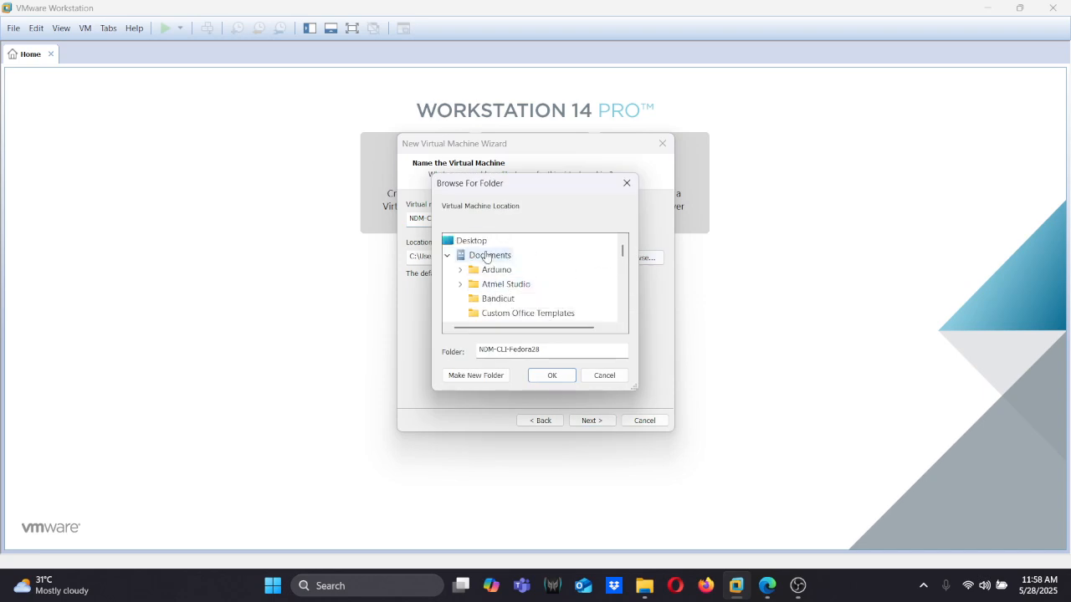
{"action": "scroll", "coordinate": [488, 252], "scroll_direction": "down", "scroll_amount": 8}
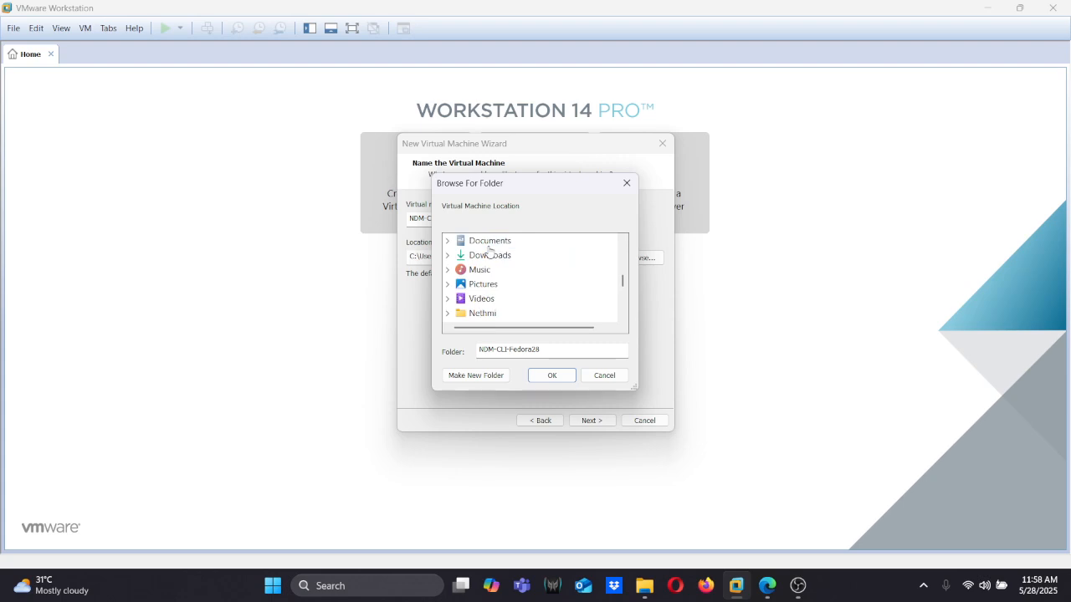
{"action": "scroll", "coordinate": [489, 249], "scroll_direction": "down", "scroll_amount": 3}
{"action": "scroll", "coordinate": [490, 249], "scroll_direction": "down", "scroll_amount": 5}
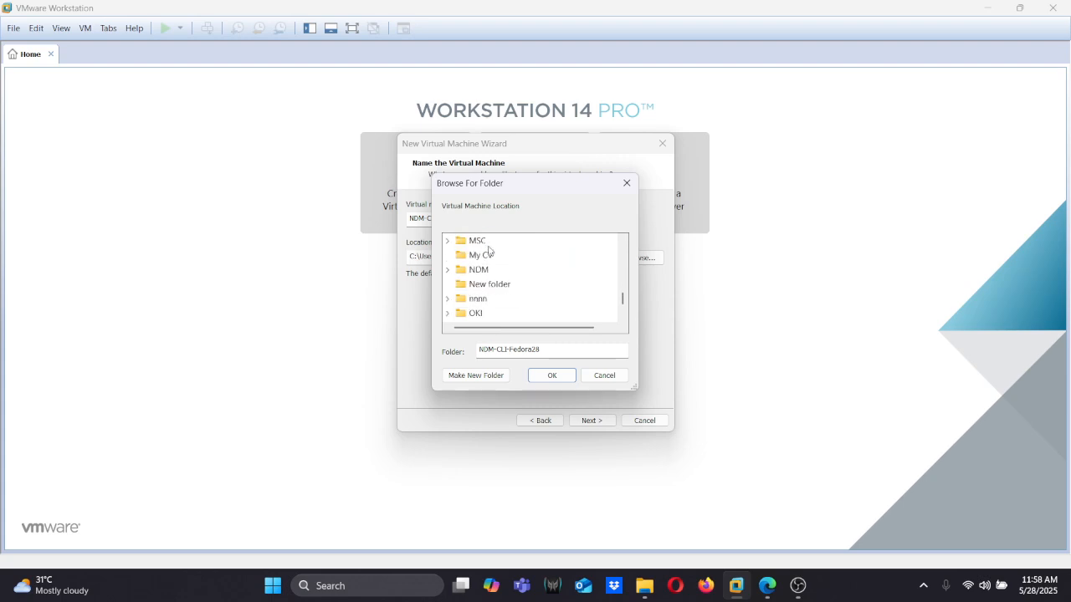
{"action": "scroll", "coordinate": [490, 253], "scroll_direction": "up", "scroll_amount": 10}
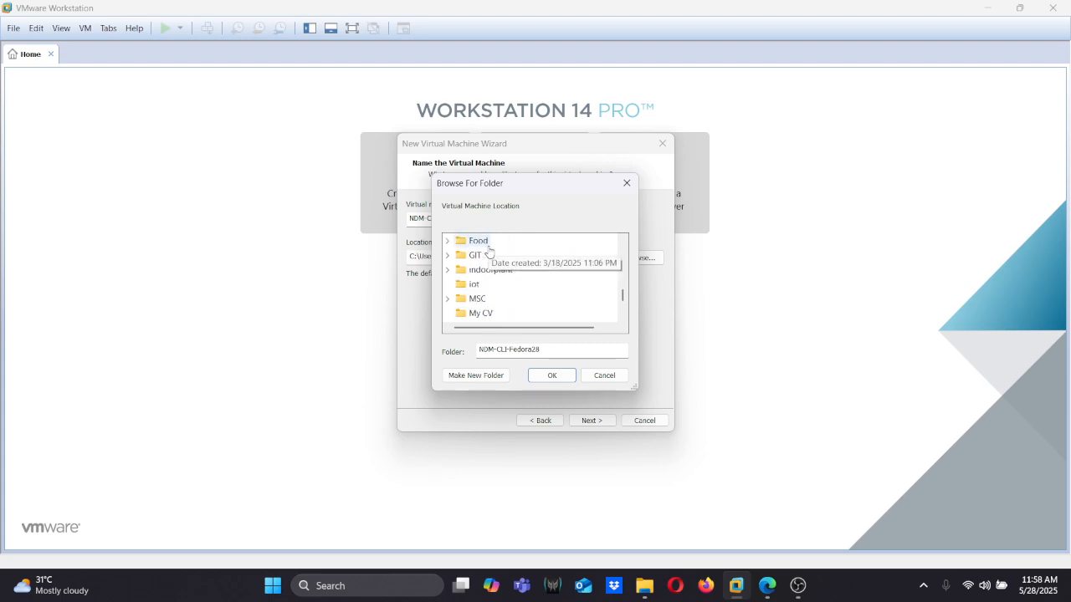
{"action": "scroll", "coordinate": [489, 253], "scroll_direction": "down", "scroll_amount": 8}
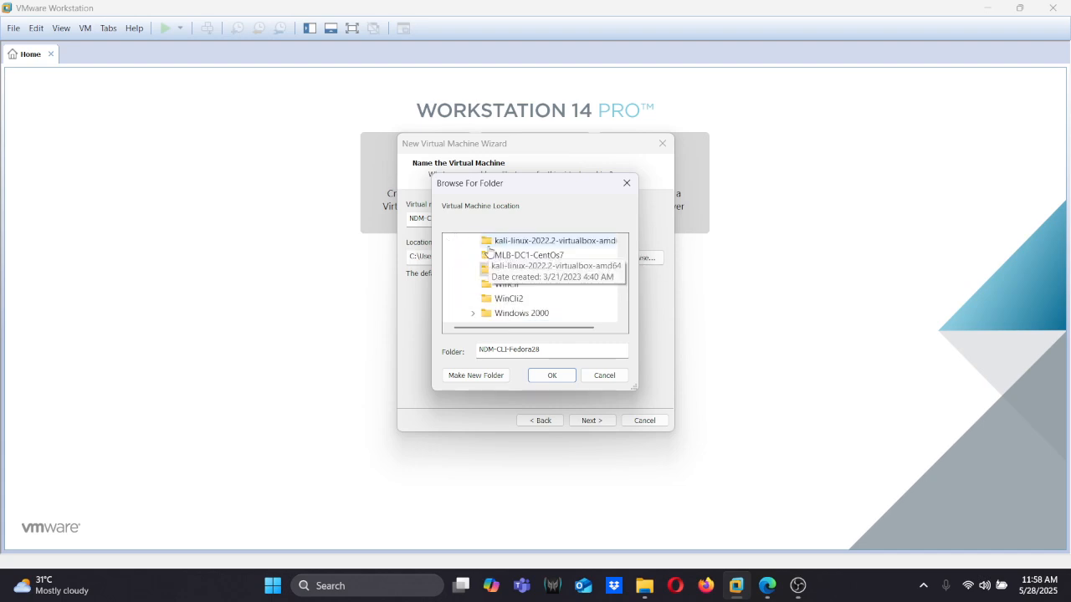
{"action": "scroll", "coordinate": [489, 251], "scroll_direction": "up", "scroll_amount": 10}
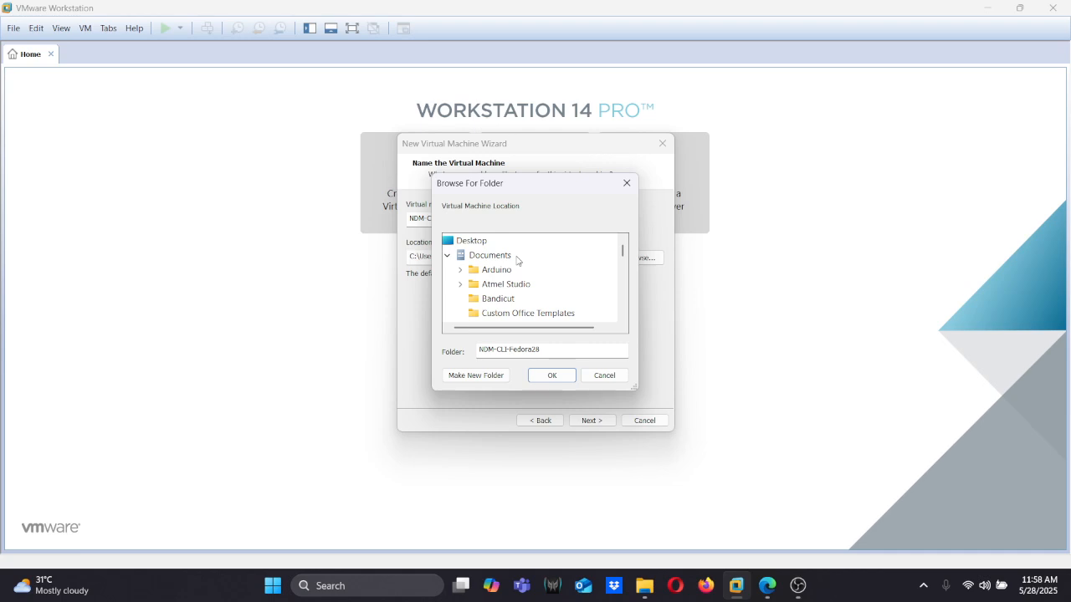
{"action": "scroll", "coordinate": [516, 261], "scroll_direction": "down", "scroll_amount": 4}
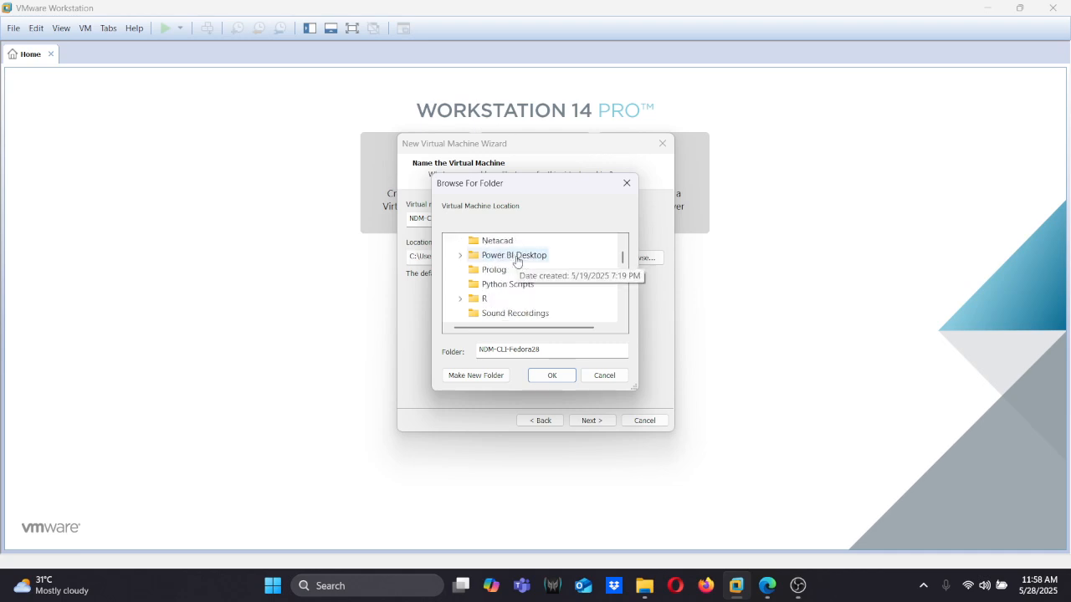
{"action": "scroll", "coordinate": [516, 260], "scroll_direction": "down", "scroll_amount": 1}
{"action": "scroll", "coordinate": [516, 260], "scroll_direction": "down", "scroll_amount": 4}
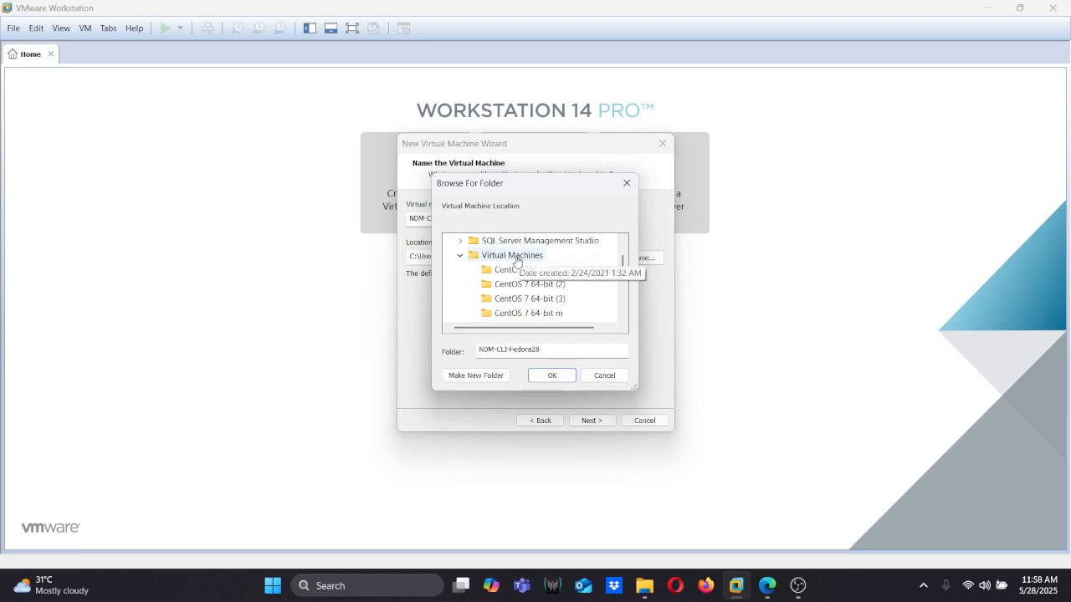
{"action": "scroll", "coordinate": [516, 260], "scroll_direction": "down", "scroll_amount": 3}
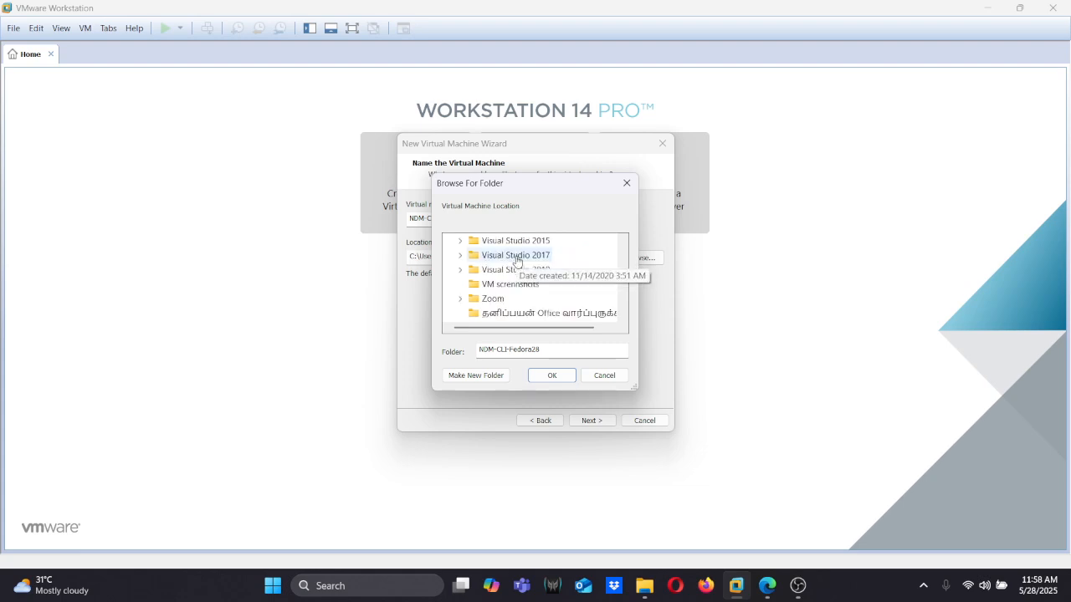
{"action": "scroll", "coordinate": [516, 260], "scroll_direction": "down", "scroll_amount": 3}
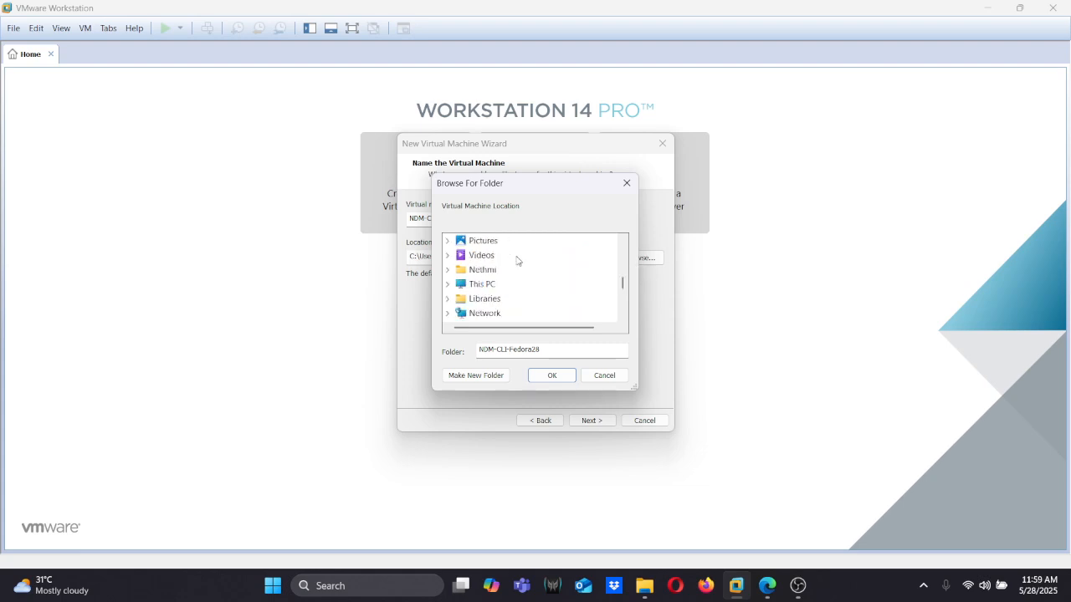
{"action": "left_click", "coordinate": [478, 287]}
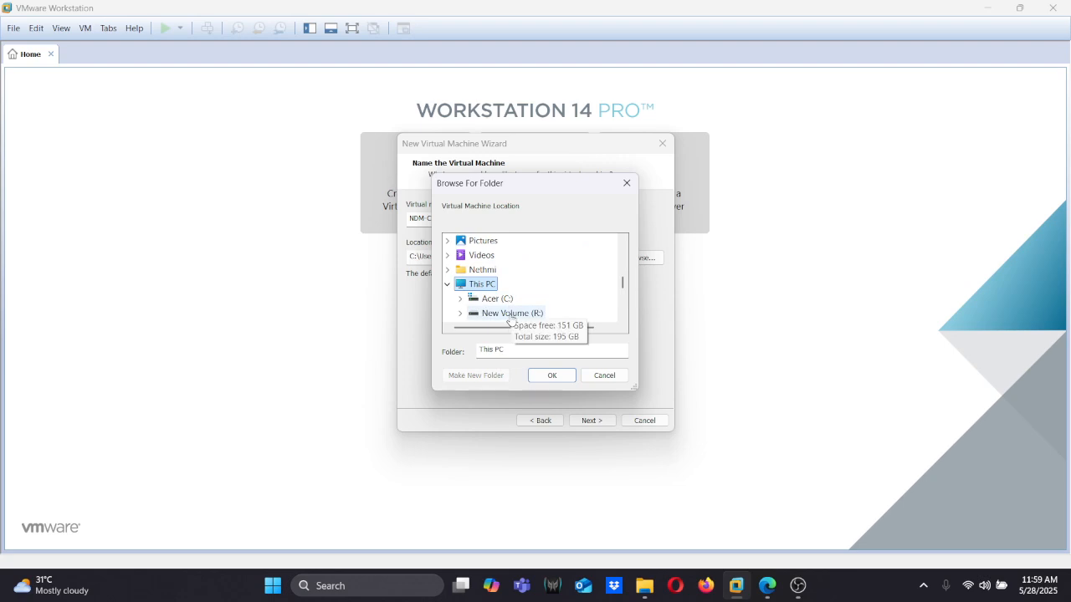
{"action": "left_click", "coordinate": [510, 313]}
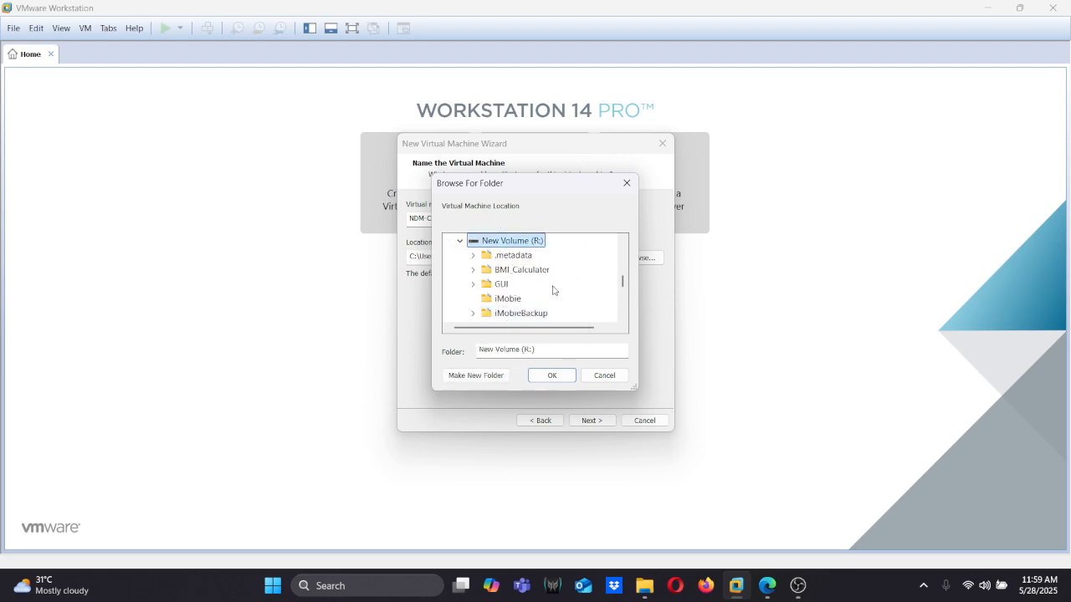
{"action": "scroll", "coordinate": [552, 291], "scroll_direction": "down", "scroll_amount": 1}
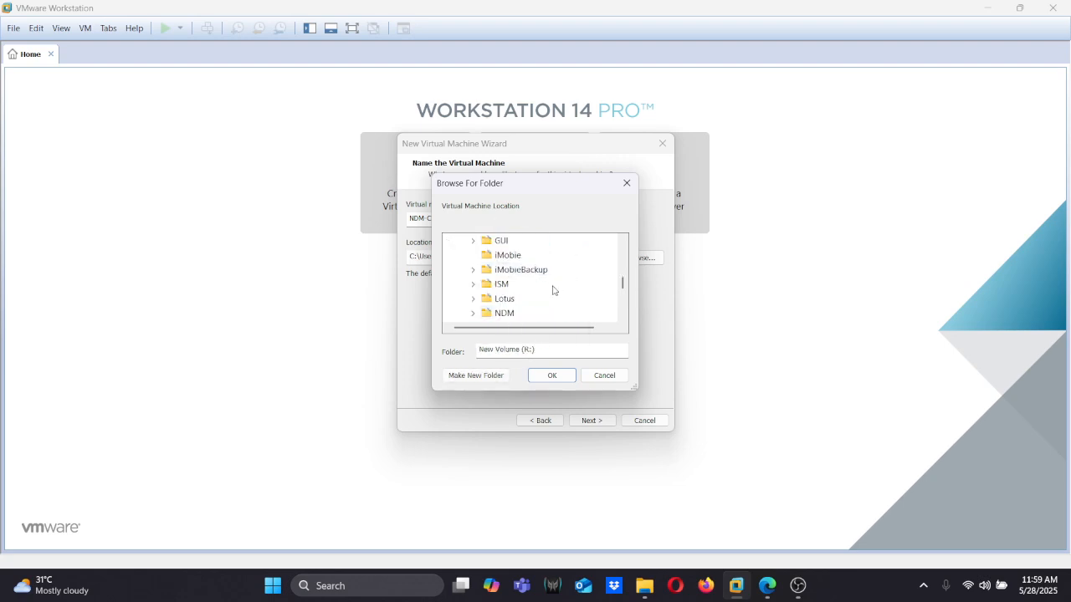
{"action": "left_click", "coordinate": [503, 314]}
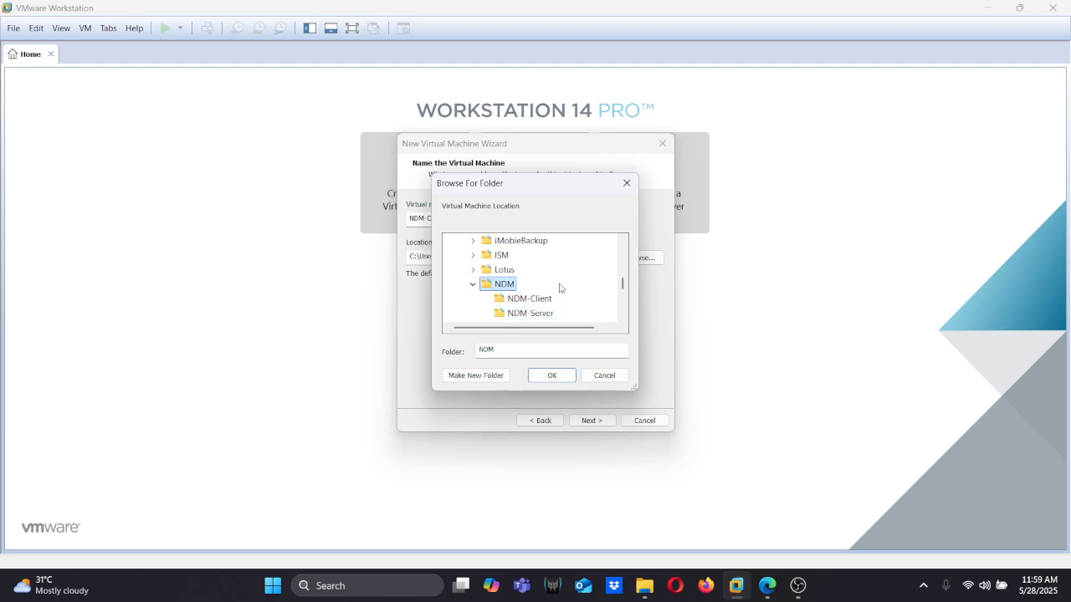
{"action": "left_click", "coordinate": [530, 299]}
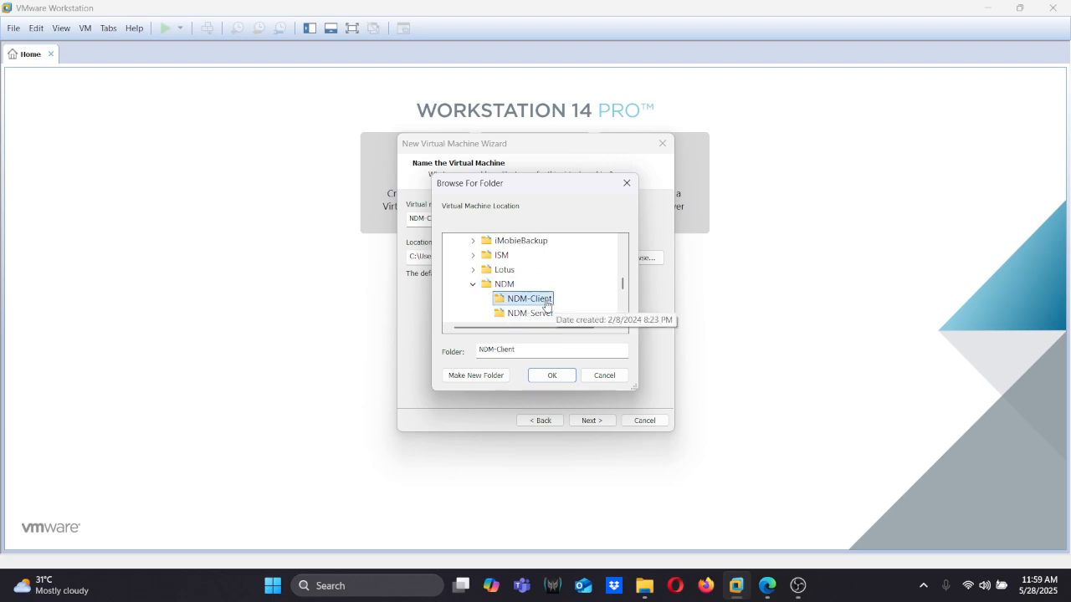
{"action": "left_click", "coordinate": [550, 376]}
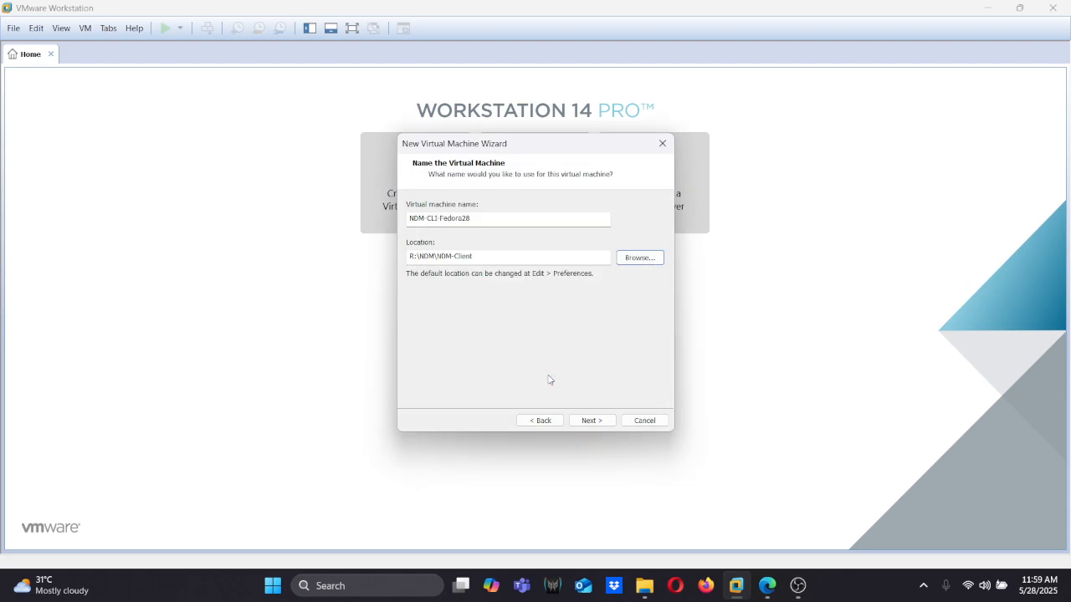
{"action": "left_click", "coordinate": [590, 426]}
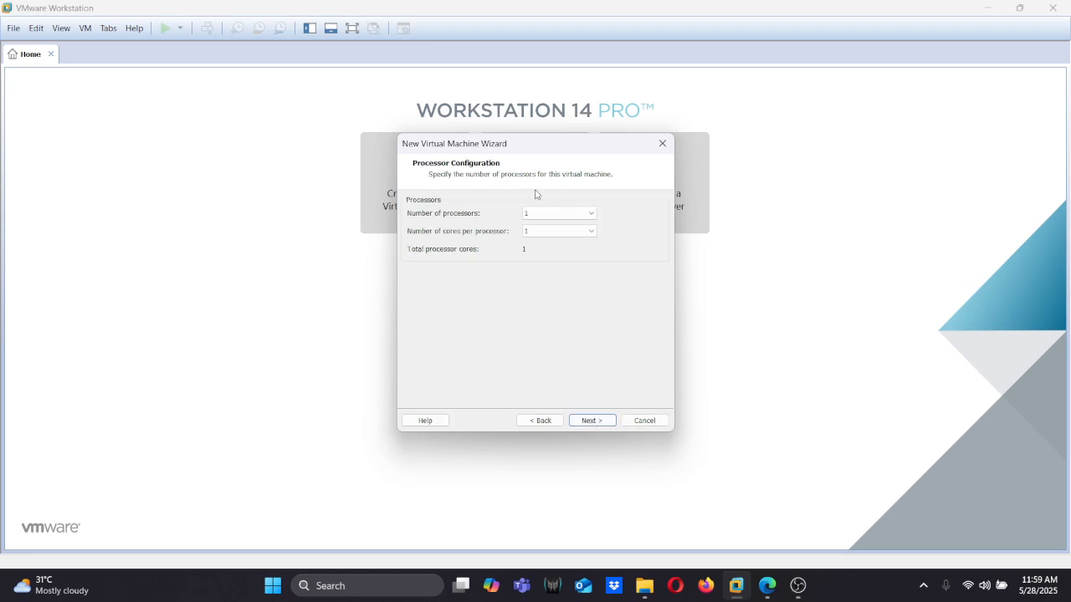
Configure the virtual machine with 4 processors and 1 core per processor.
{"action": "left_click", "coordinate": [559, 215]}
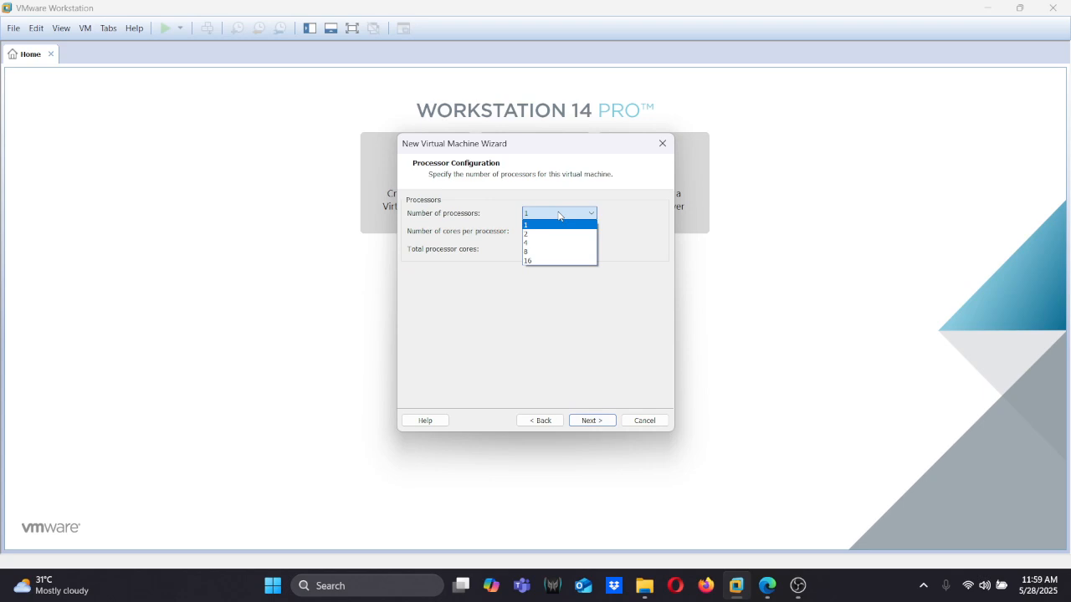
{"action": "left_click", "coordinate": [531, 243]}
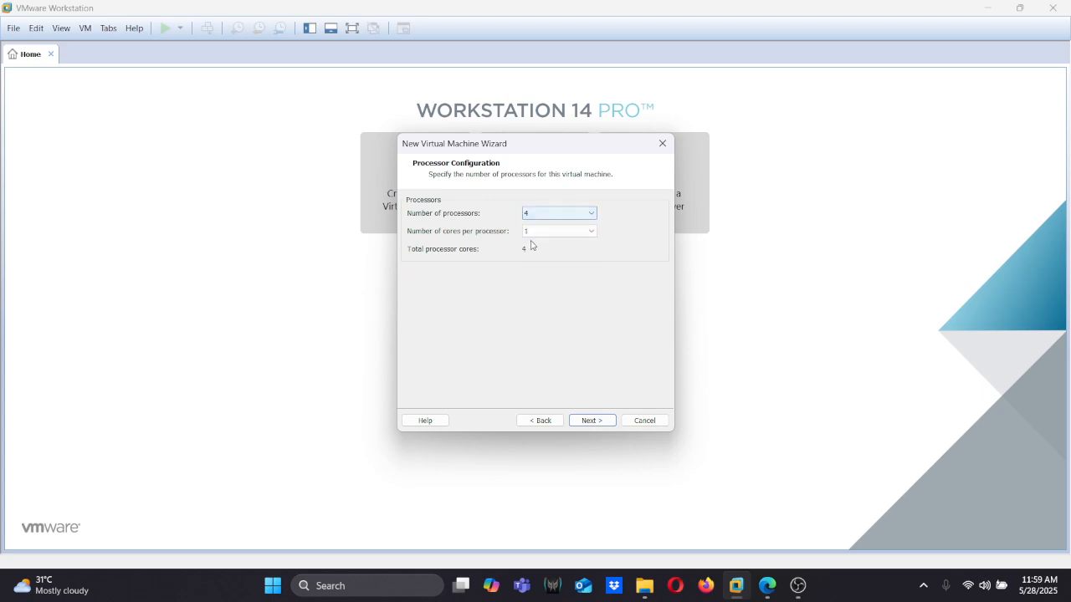
{"action": "left_click", "coordinate": [546, 235]}
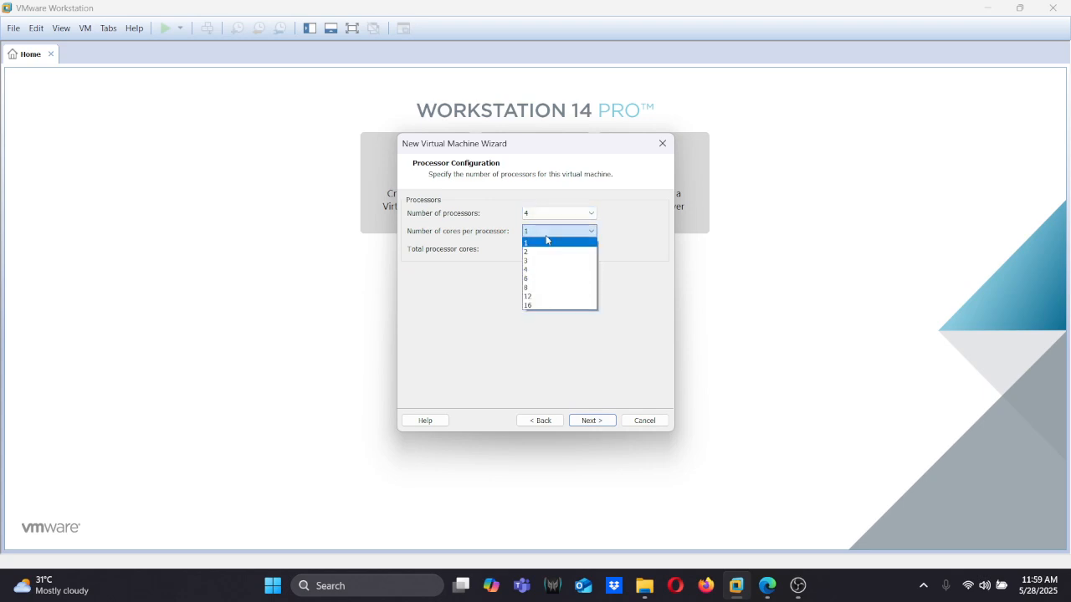
{"action": "left_click", "coordinate": [546, 241]}
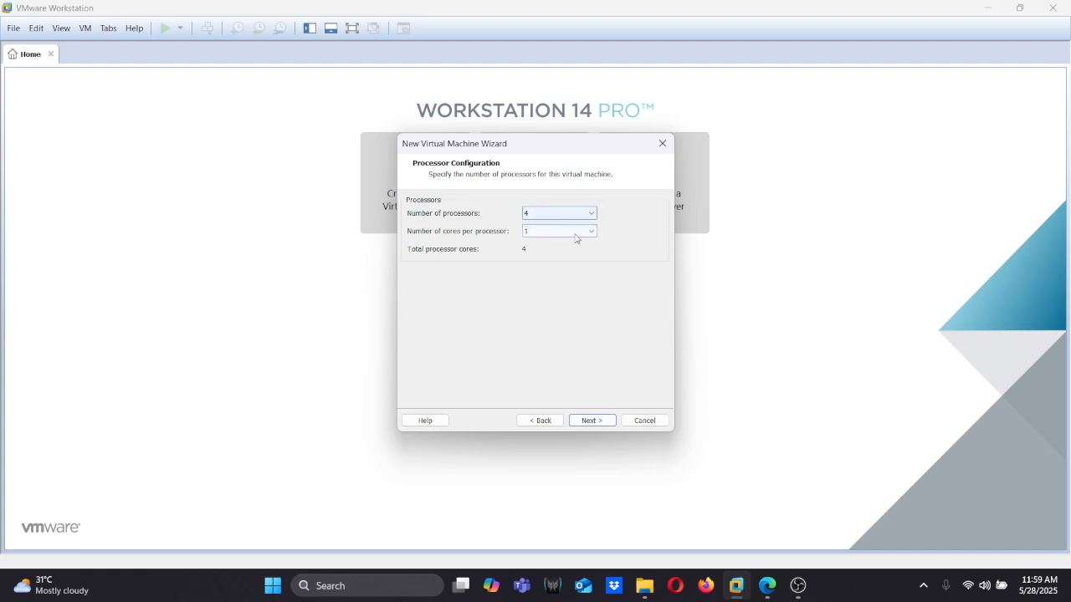
{"action": "left_click", "coordinate": [596, 420]}
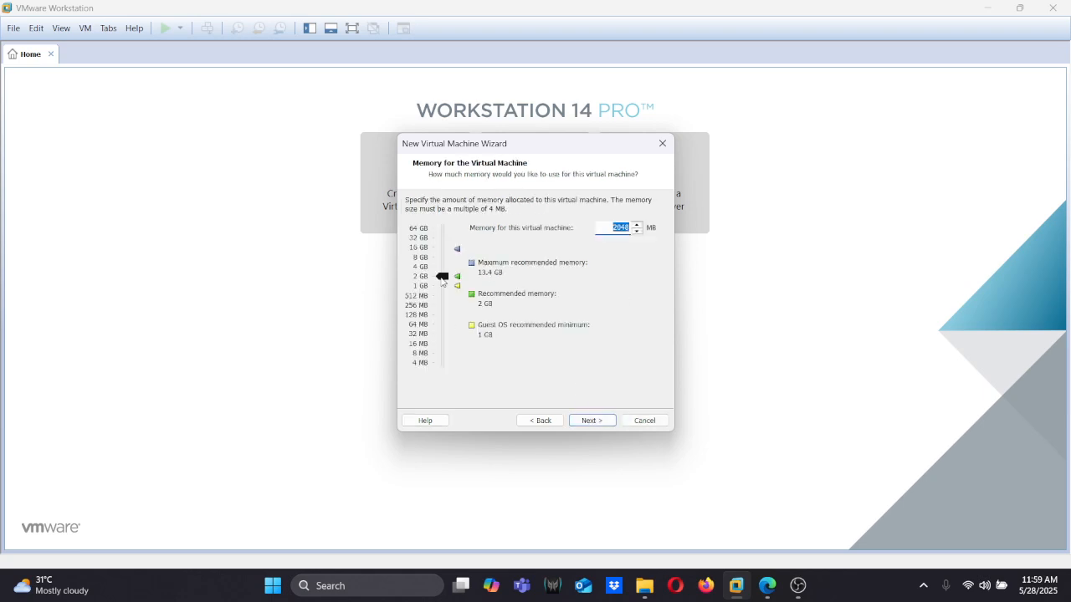
Set the virtual machine's memory to 4 GB (4096 MB).
{"action": "left_click_drag", "start_coordinate": [443, 281], "coordinate": [438, 273]}
{"action": "left_click_drag", "start_coordinate": [439, 272], "coordinate": [440, 270]}
{"action": "left_click", "coordinate": [594, 422]}
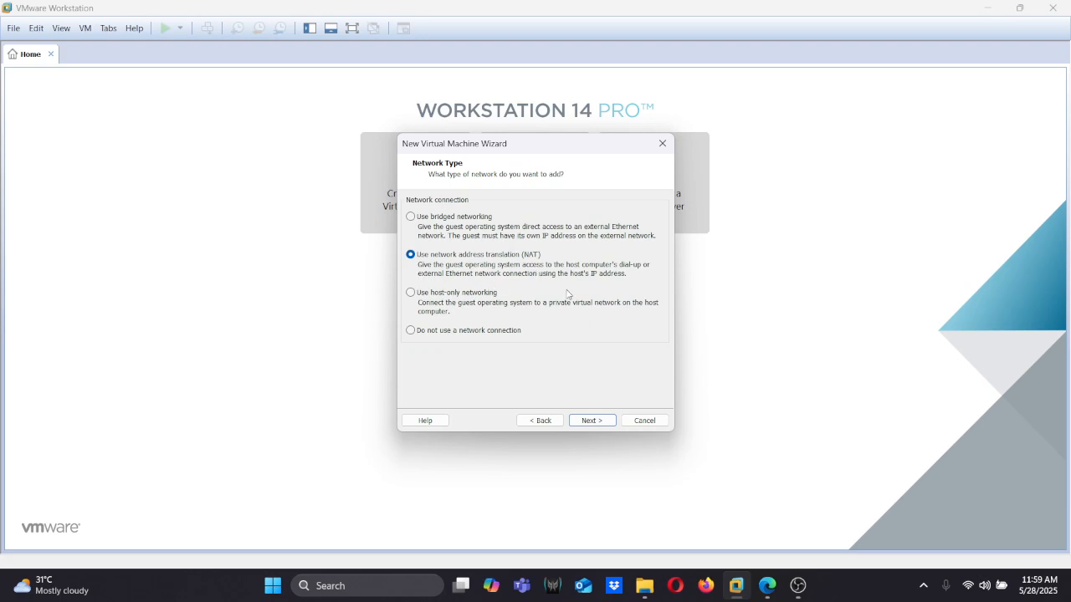
Accept NAT networking, the LSI Logic controller and the SCSI disk type, and choose to create a new virtual disk.
{"action": "left_click", "coordinate": [592, 421]}
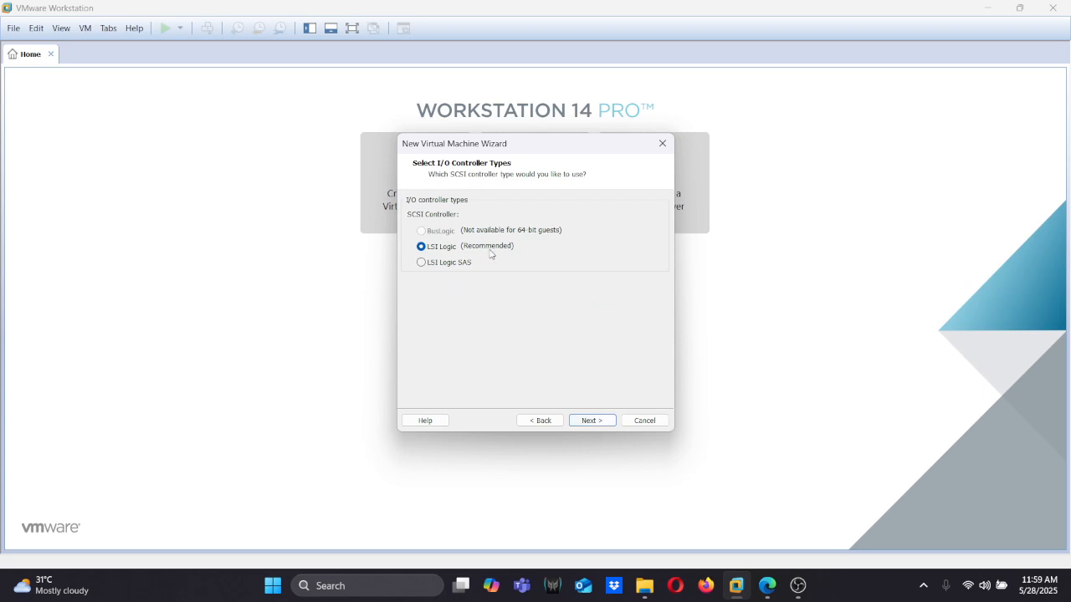
{"action": "left_click", "coordinate": [589, 420]}
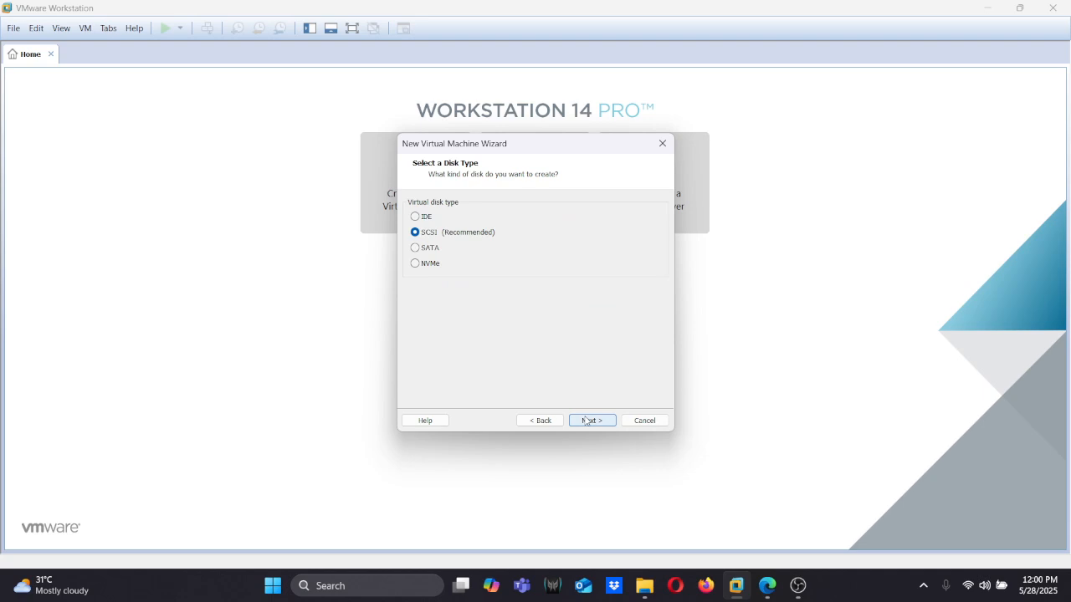
{"action": "left_click", "coordinate": [586, 421]}
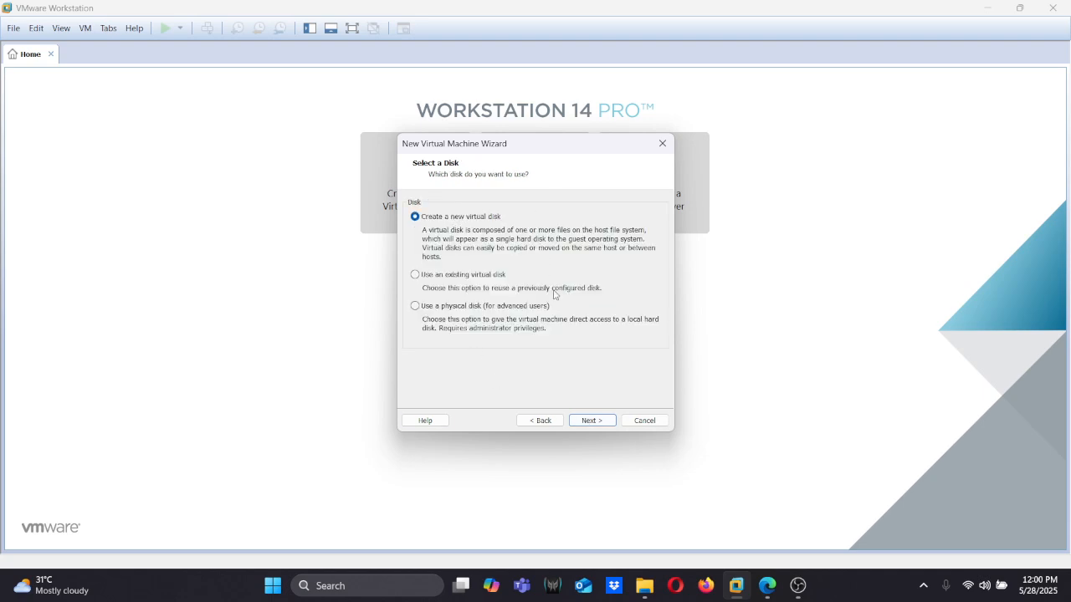
{"action": "left_click", "coordinate": [588, 421]}
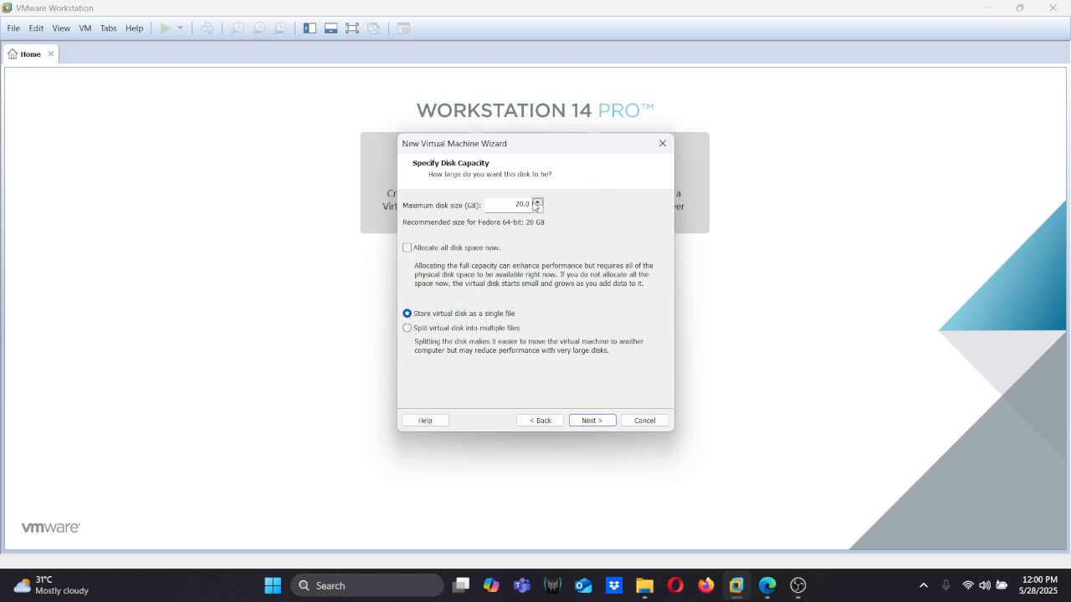
{"action": "left_click", "coordinate": [535, 201]}
{"action": "left_click", "coordinate": [536, 202]}
{"action": "left_click", "coordinate": [536, 202]}
{"action": "left_click", "coordinate": [536, 201]}
{"action": "left_click", "coordinate": [536, 210]}
{"action": "left_click", "coordinate": [537, 210]}
{"action": "left_click", "coordinate": [536, 210]}
{"action": "left_click", "coordinate": [536, 210]}
Check the client disk specification in the lab sheet in Edge, and accept a 20 GB single-file disk in VMware Workstation.
{"action": "left_click", "coordinate": [770, 593]}
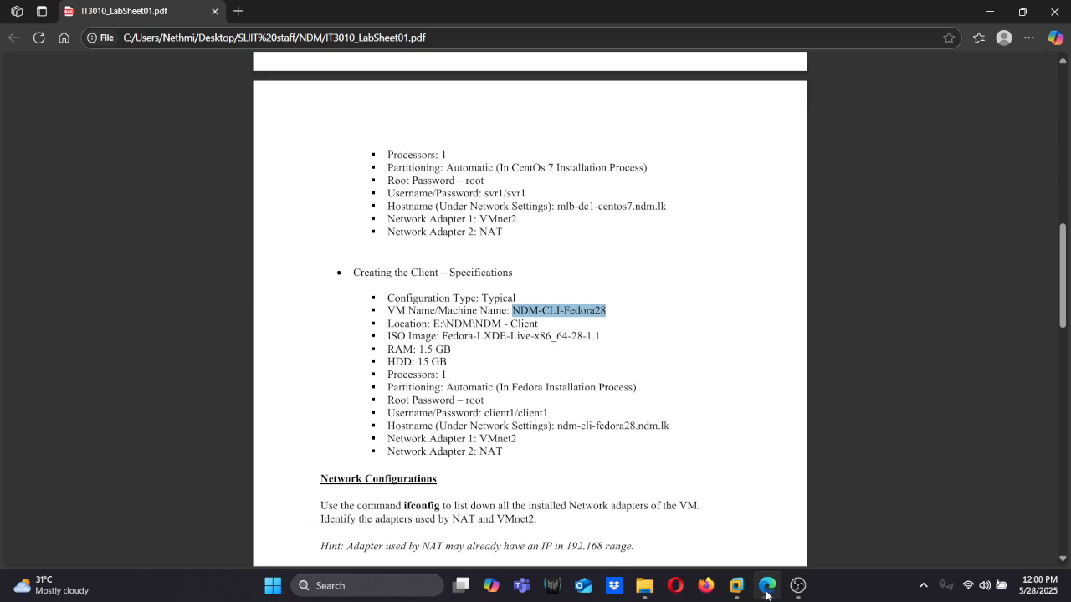
{"action": "left_click", "coordinate": [766, 593]}
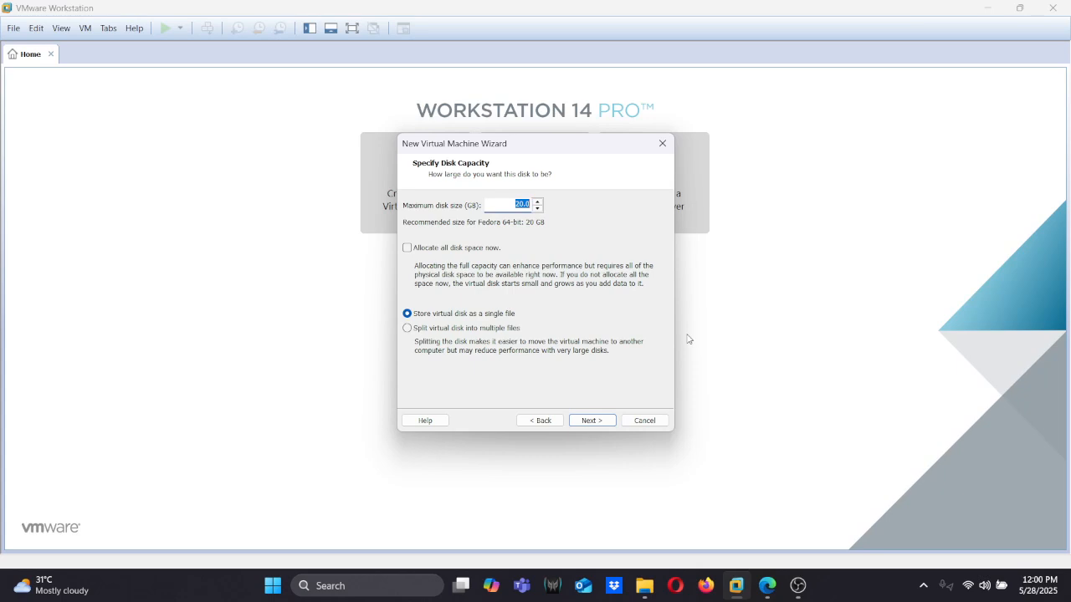
{"action": "left_click", "coordinate": [598, 421]}
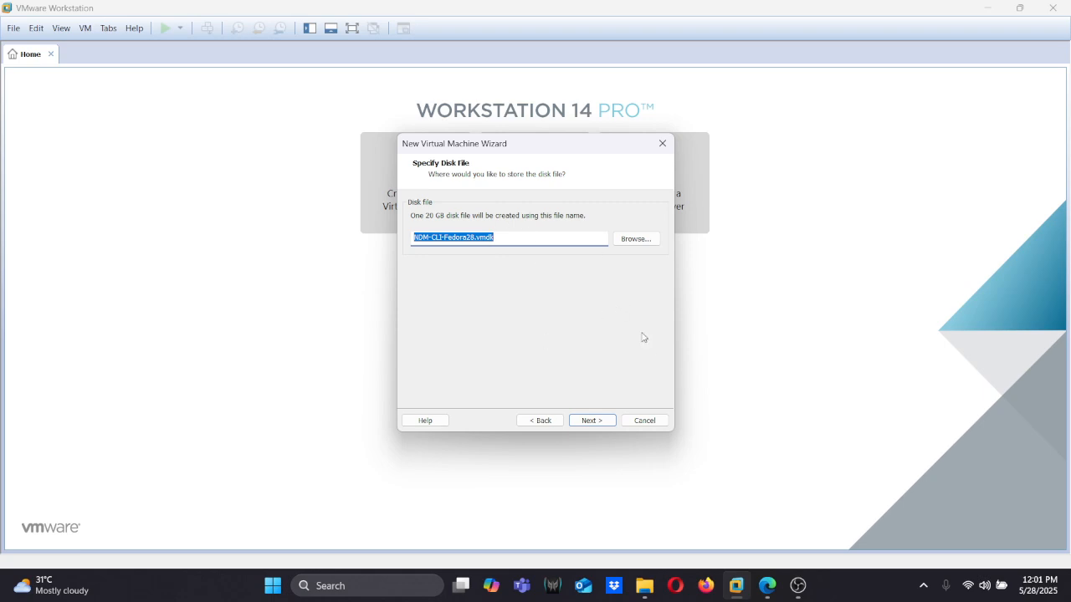
Keep NDM-CLI-Fedora28.vmdk as the disk file name and create the virtual machine.
{"action": "left_click", "coordinate": [591, 421]}
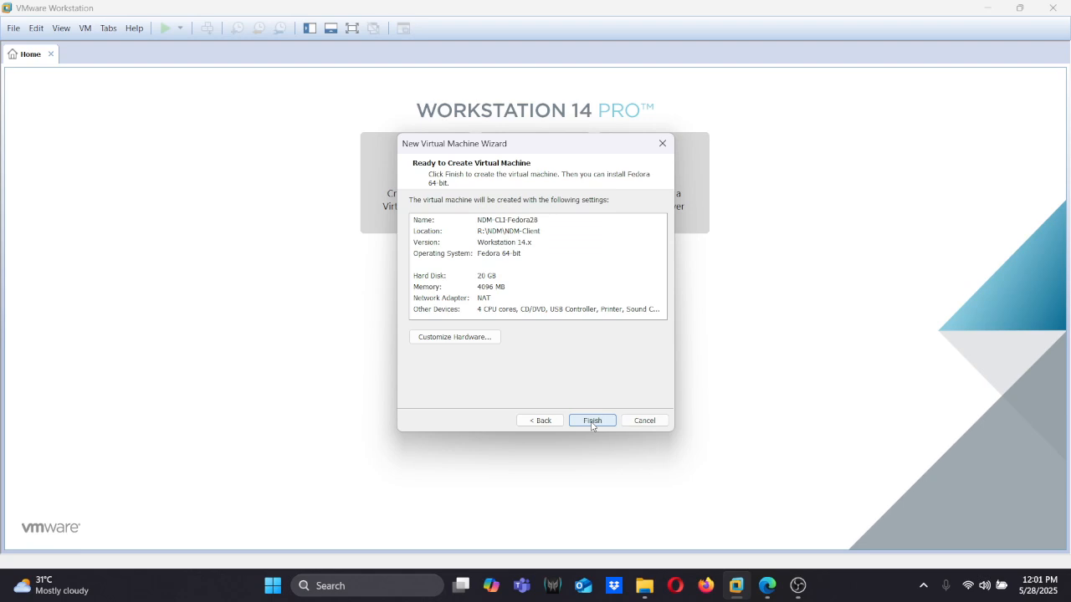
{"action": "left_click", "coordinate": [592, 421]}
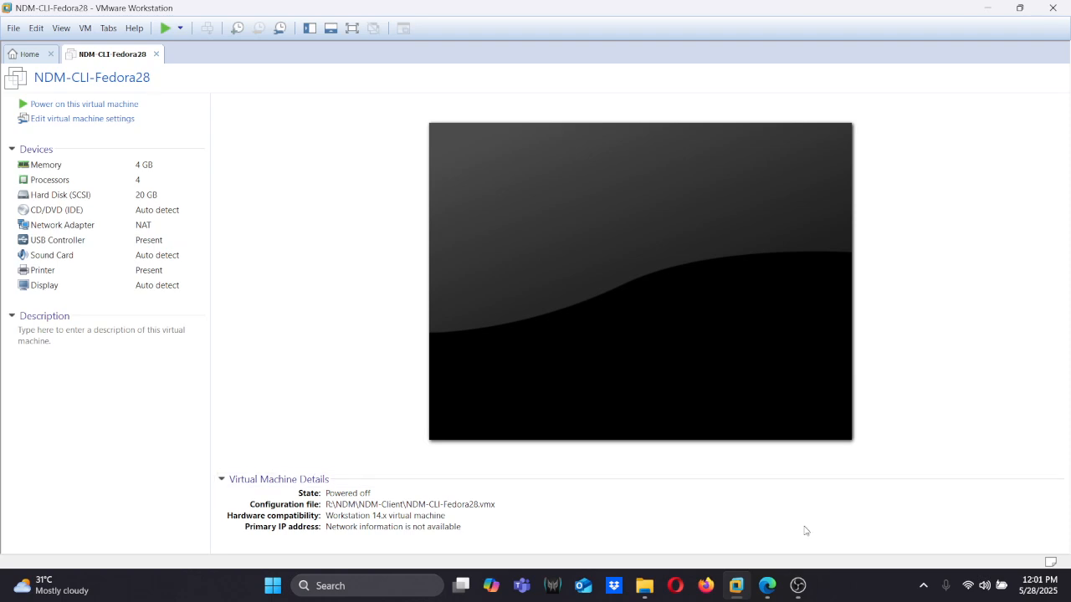
Review the client specifications and the network configuration instructions in the lab sheet in Edge, and return to VMware Workstation.
{"action": "left_click", "coordinate": [764, 592]}
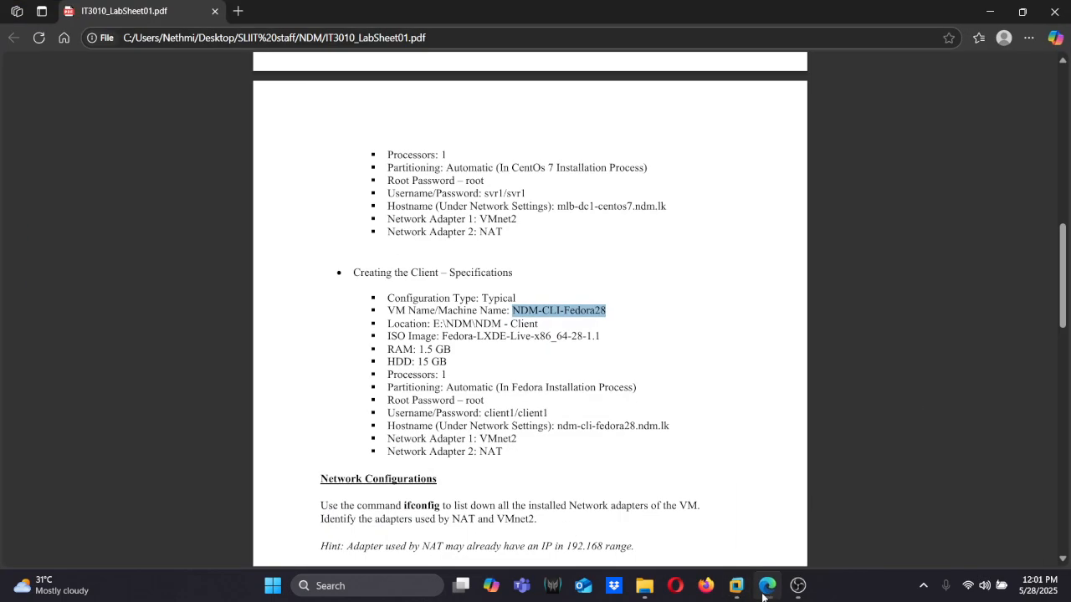
{"action": "scroll", "coordinate": [723, 394], "scroll_direction": "down", "scroll_amount": 5}
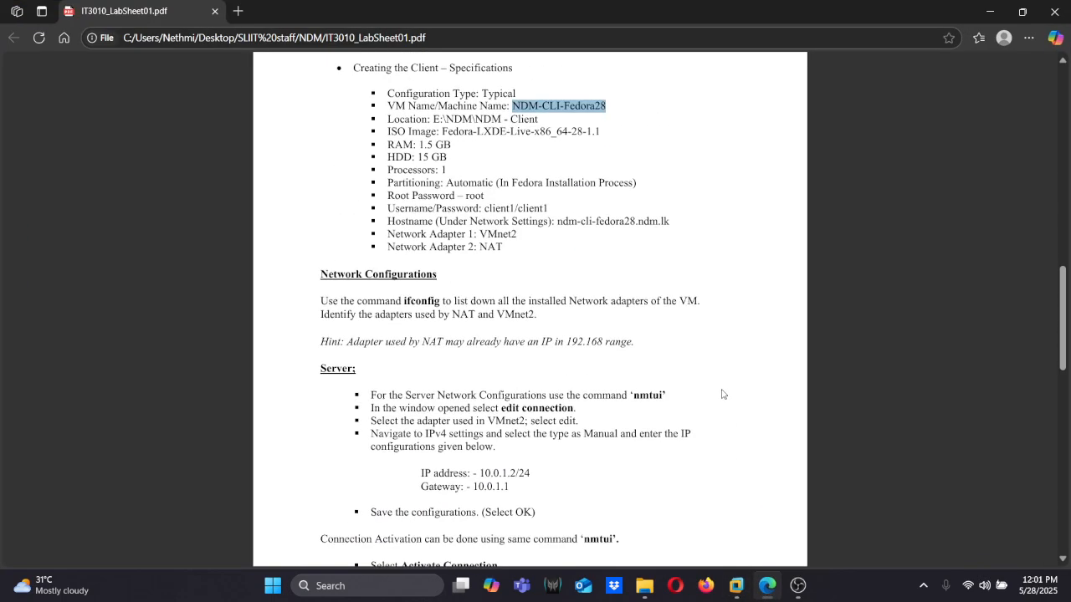
{"action": "scroll", "coordinate": [723, 394], "scroll_direction": "down", "scroll_amount": 4}
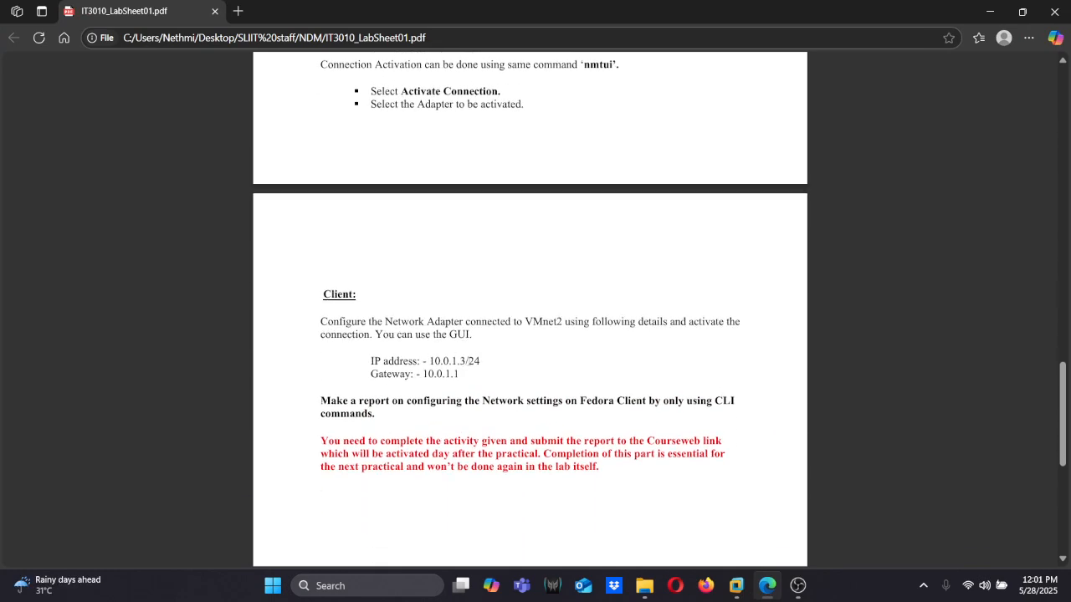
{"action": "left_click", "coordinate": [771, 593]}
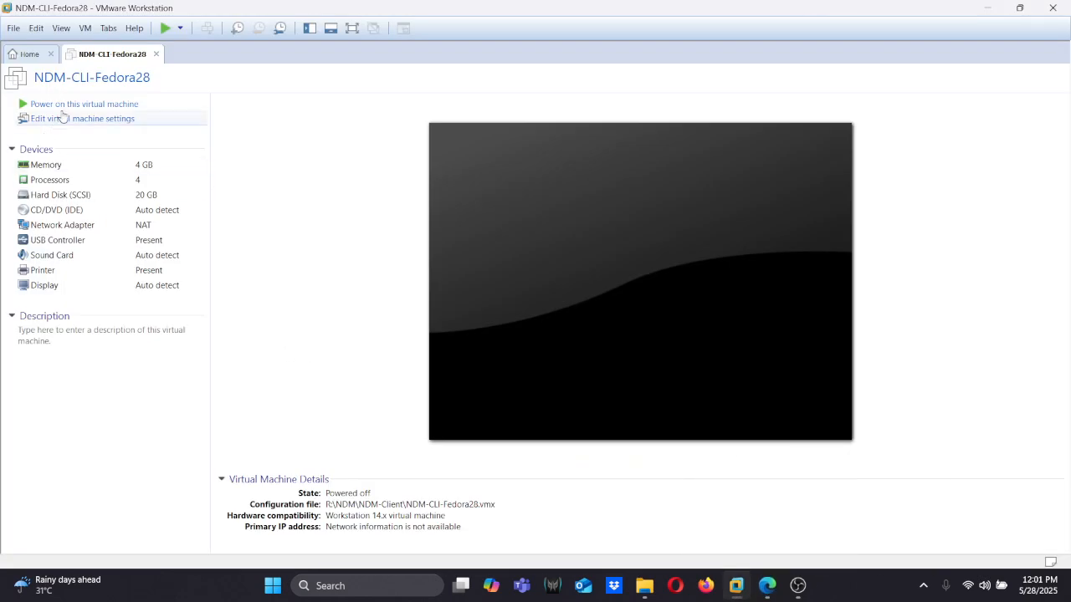
Set the virtual machine's network adapter connection to Host-only and save the settings.
{"action": "left_click", "coordinate": [63, 229]}
{"action": "double_click", "coordinate": [64, 229]}
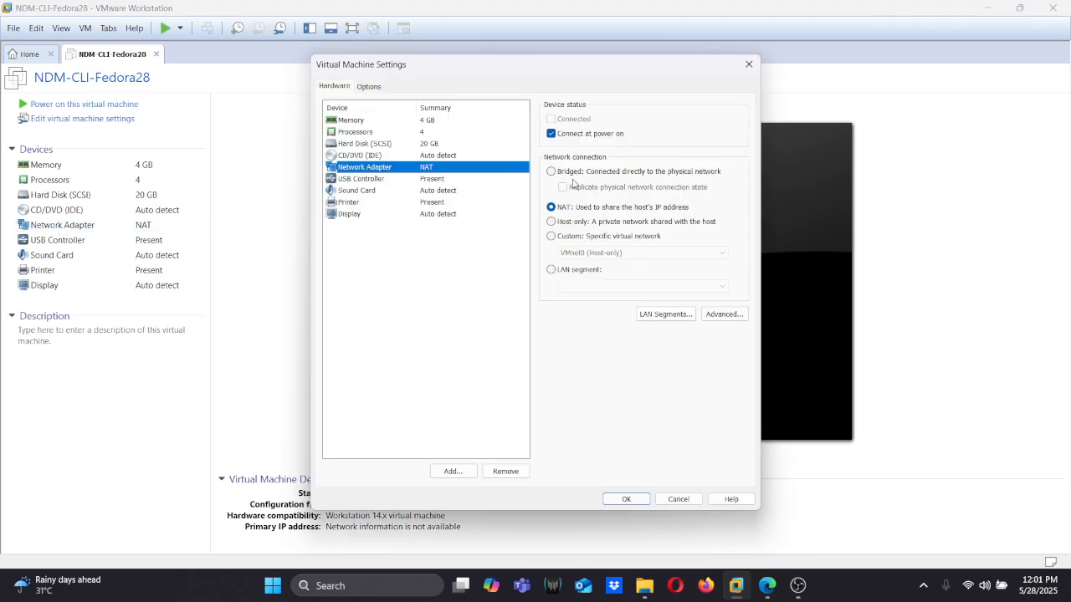
{"action": "left_click", "coordinate": [552, 222]}
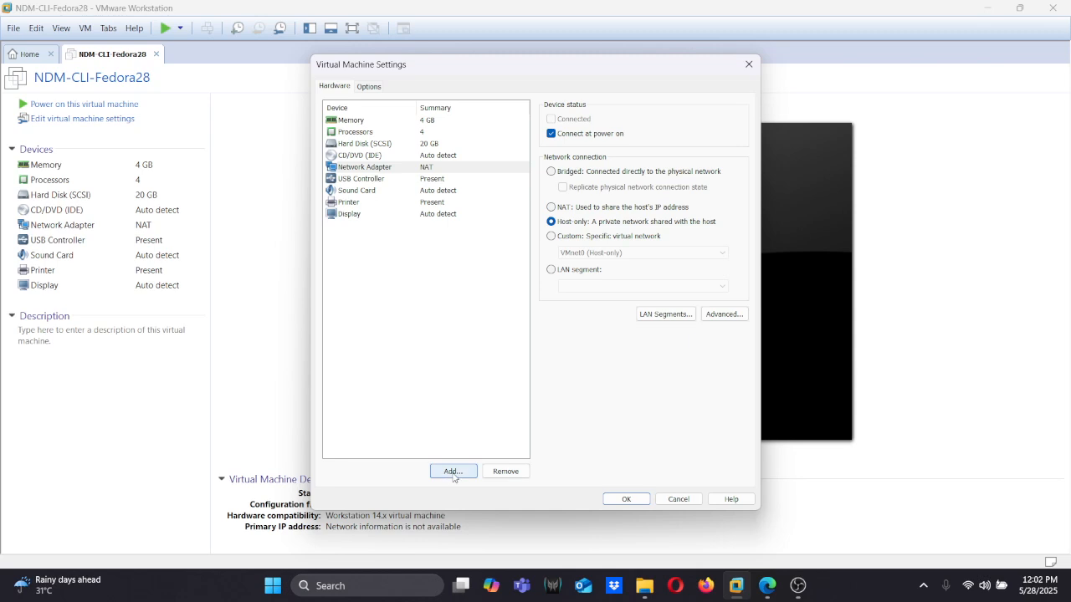
{"action": "left_click", "coordinate": [628, 499]}
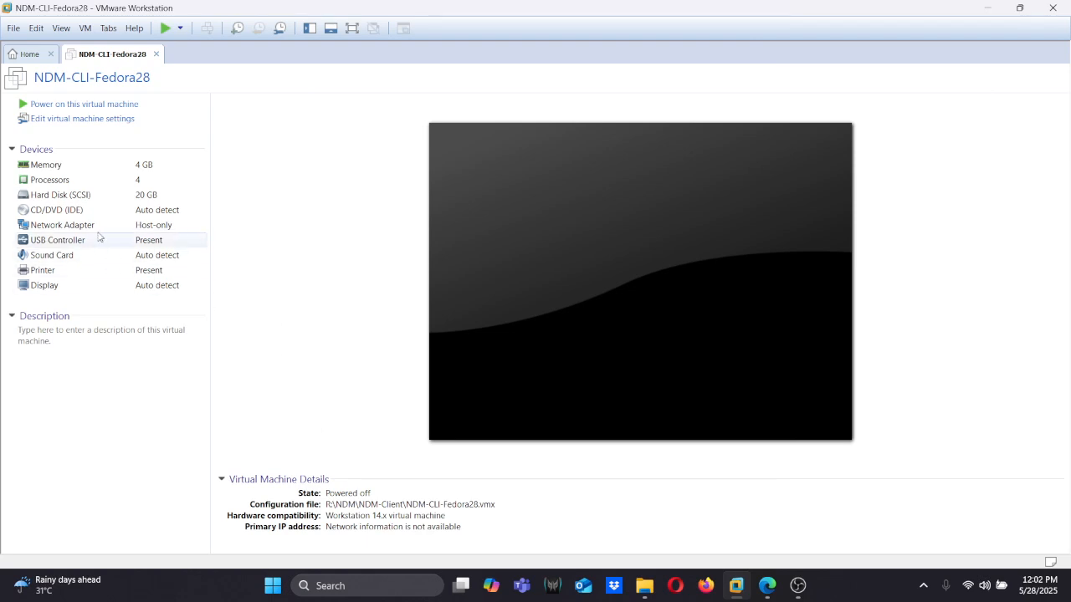
Switch the virtual machine's network adapter back to a NAT connection and save the settings.
{"action": "left_click", "coordinate": [98, 226]}
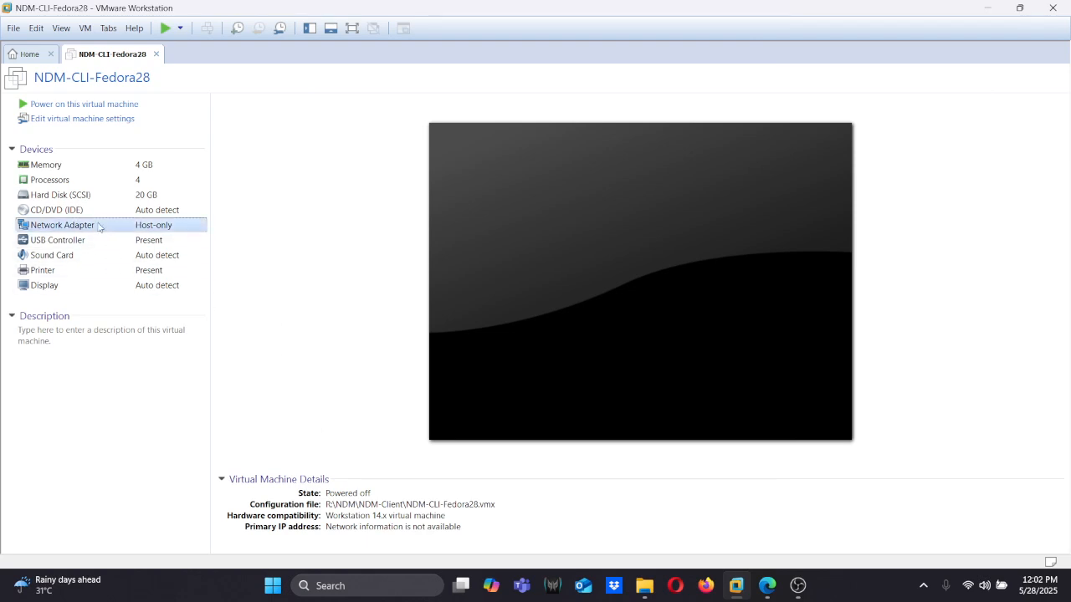
{"action": "double_click", "coordinate": [98, 227]}
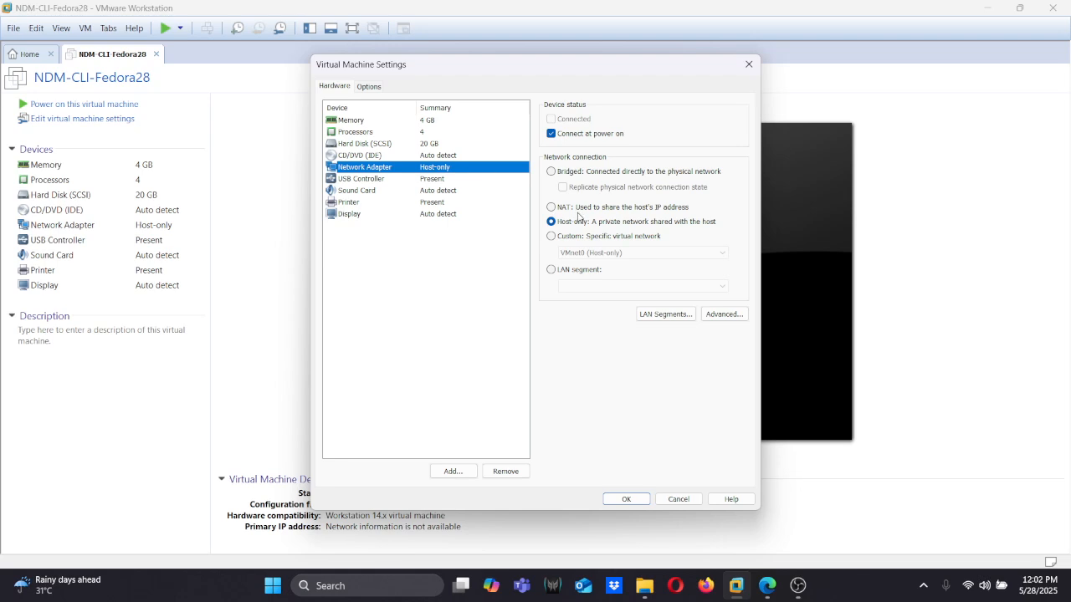
{"action": "left_click", "coordinate": [551, 208]}
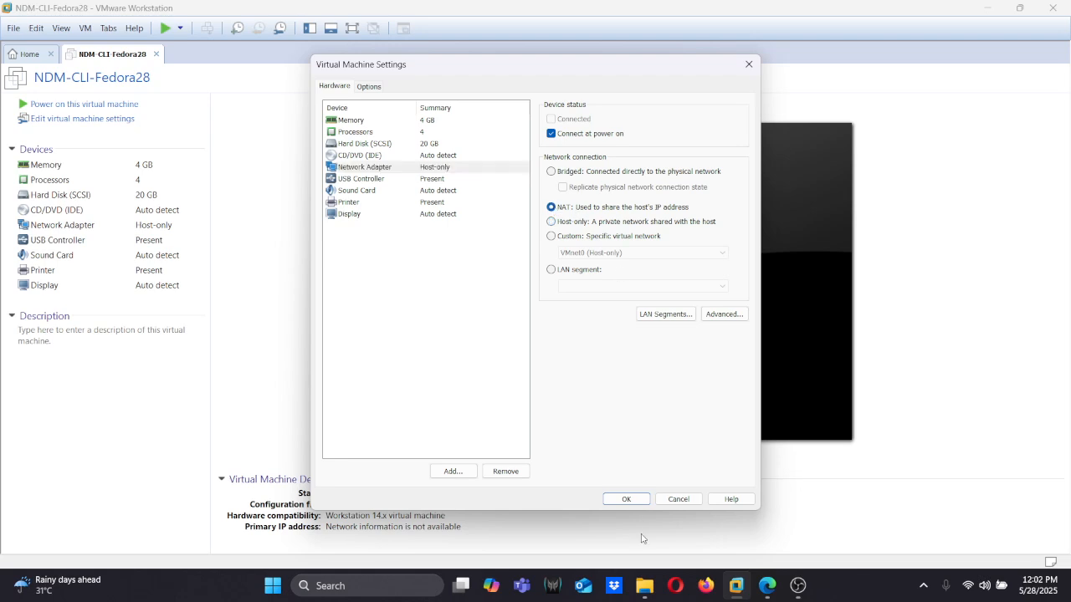
{"action": "left_click", "coordinate": [623, 497]}
Set the existing network adapter to Host-only and add a second network adapter using NAT.
{"action": "double_click", "coordinate": [69, 227]}
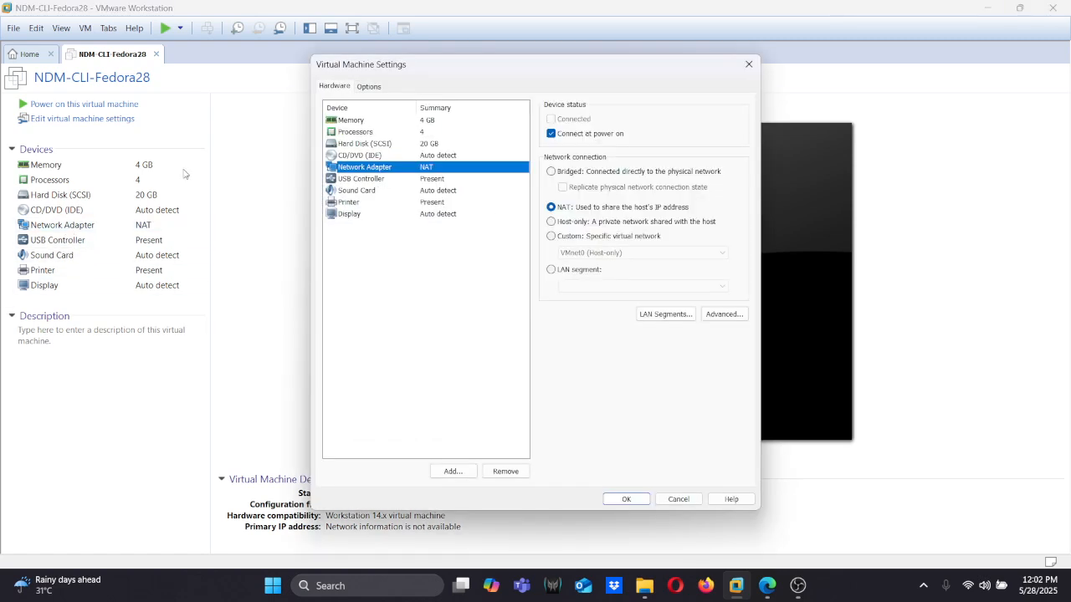
{"action": "left_click", "coordinate": [551, 222]}
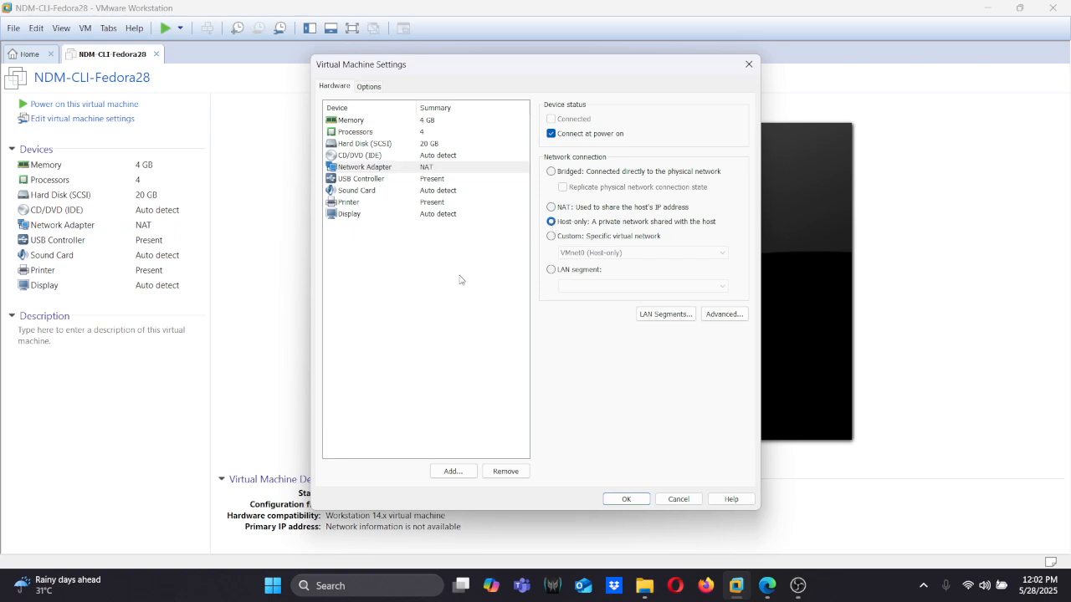
{"action": "left_click", "coordinate": [452, 472]}
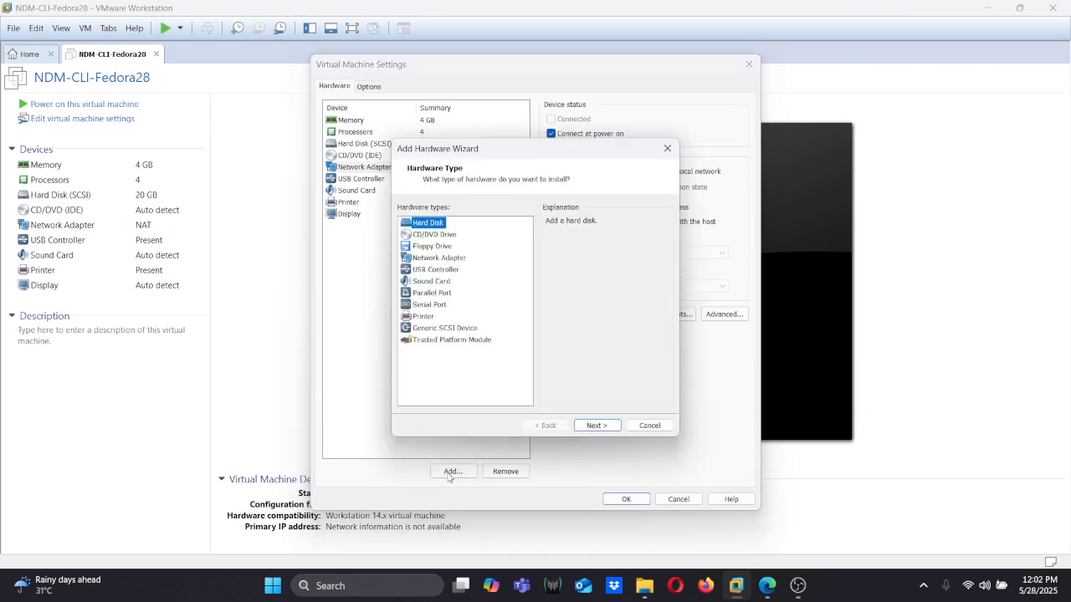
{"action": "left_click", "coordinate": [443, 263]}
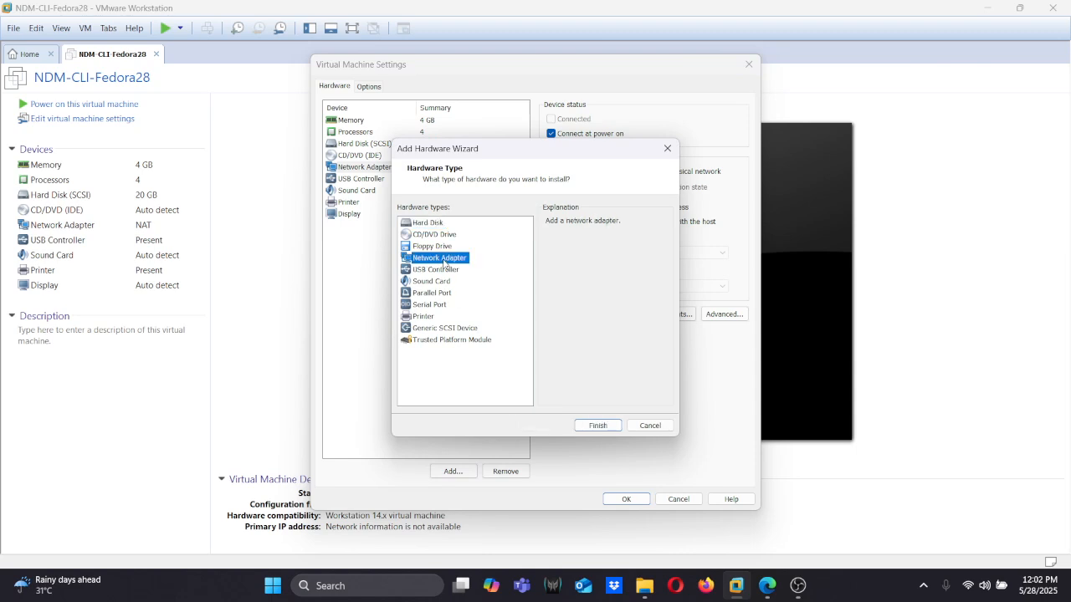
{"action": "left_click", "coordinate": [598, 426]}
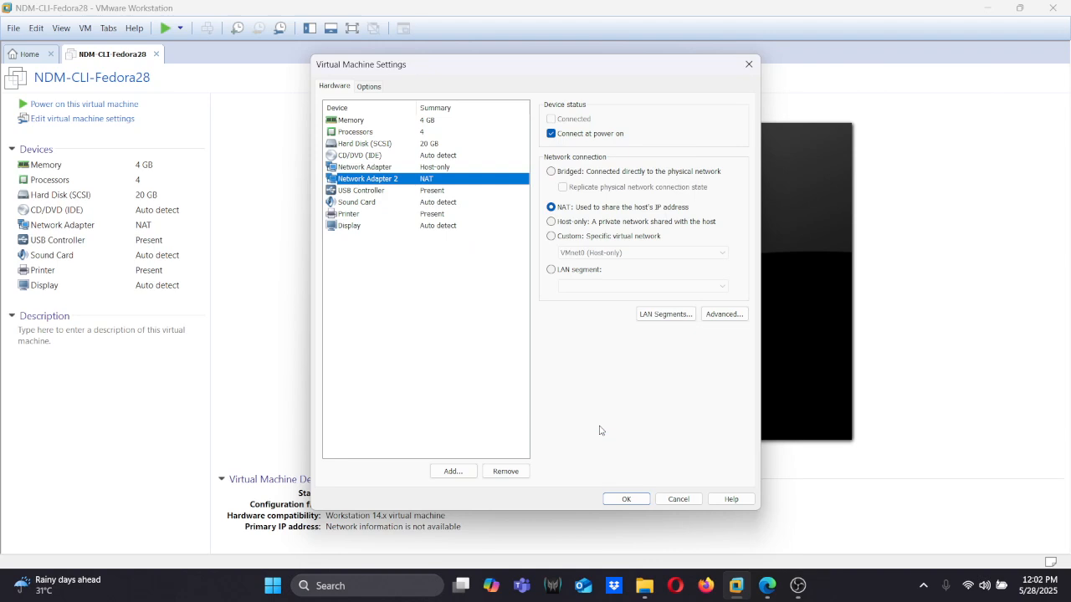
{"action": "left_click", "coordinate": [624, 500]}
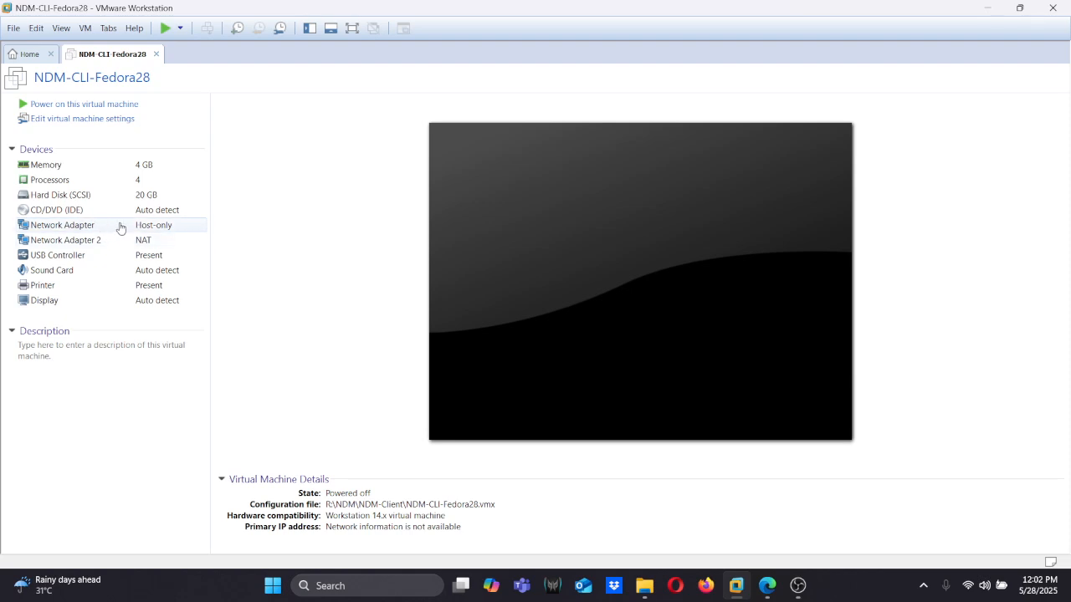
Check the first network adapter's connection settings and close them without changes.
{"action": "left_click", "coordinate": [120, 228]}
{"action": "double_click", "coordinate": [121, 227]}
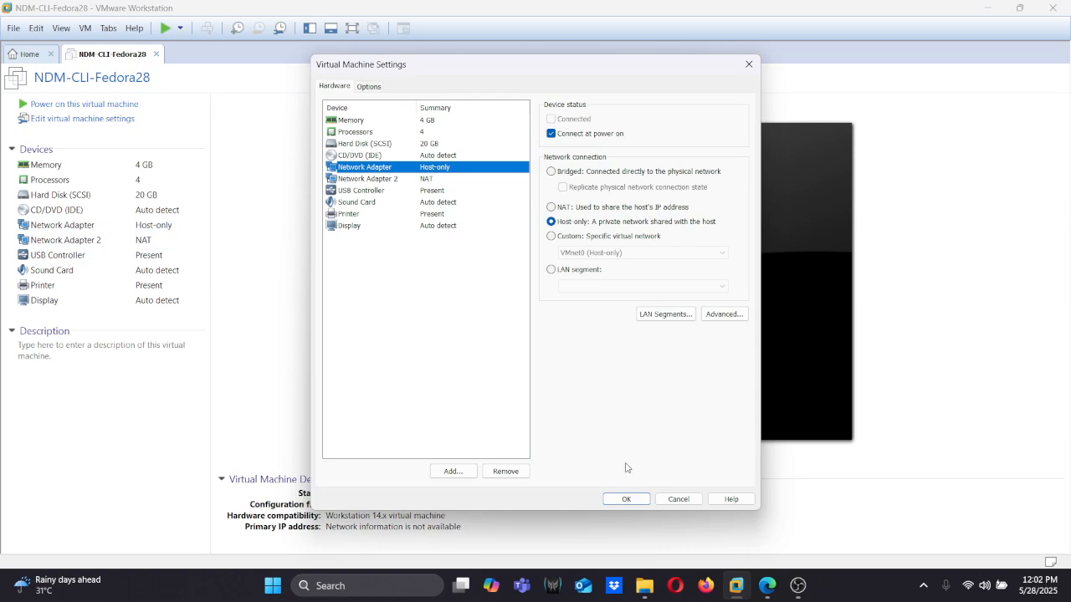
{"action": "left_click", "coordinate": [748, 64]}
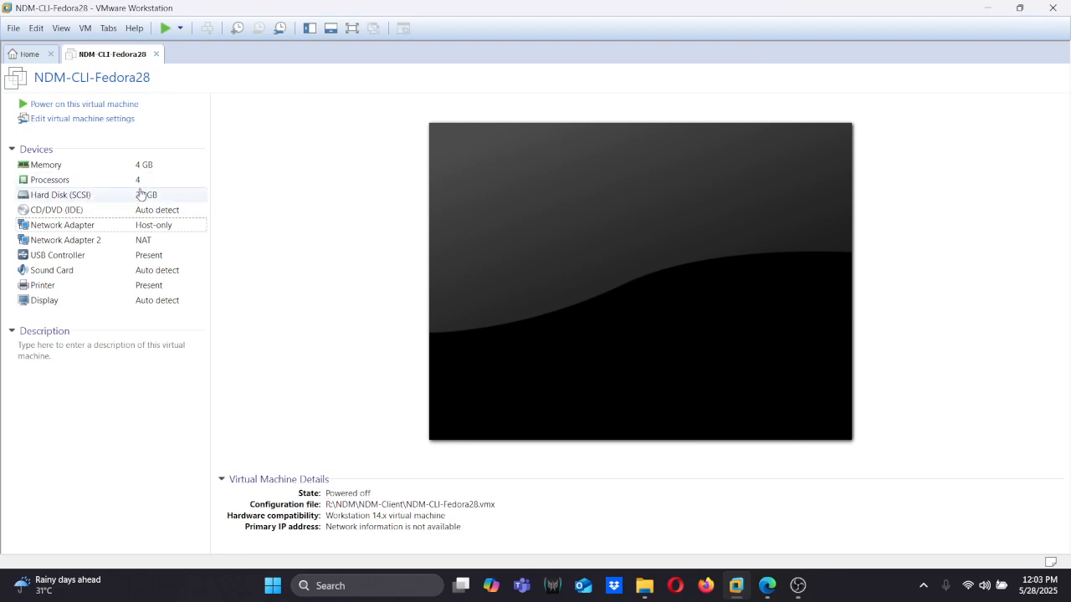
Set the CD/DVD drive to use the Fedora-Workstation-Live-x86_64-39-1.5 ISO image from the NDM-Client folder.
{"action": "left_click", "coordinate": [88, 215]}
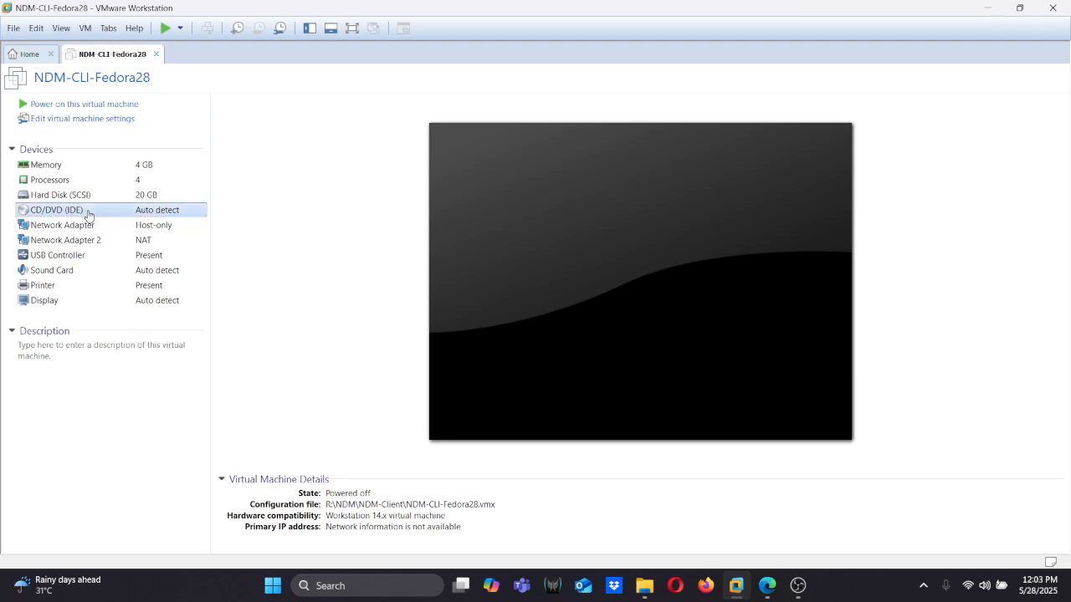
{"action": "double_click", "coordinate": [88, 215]}
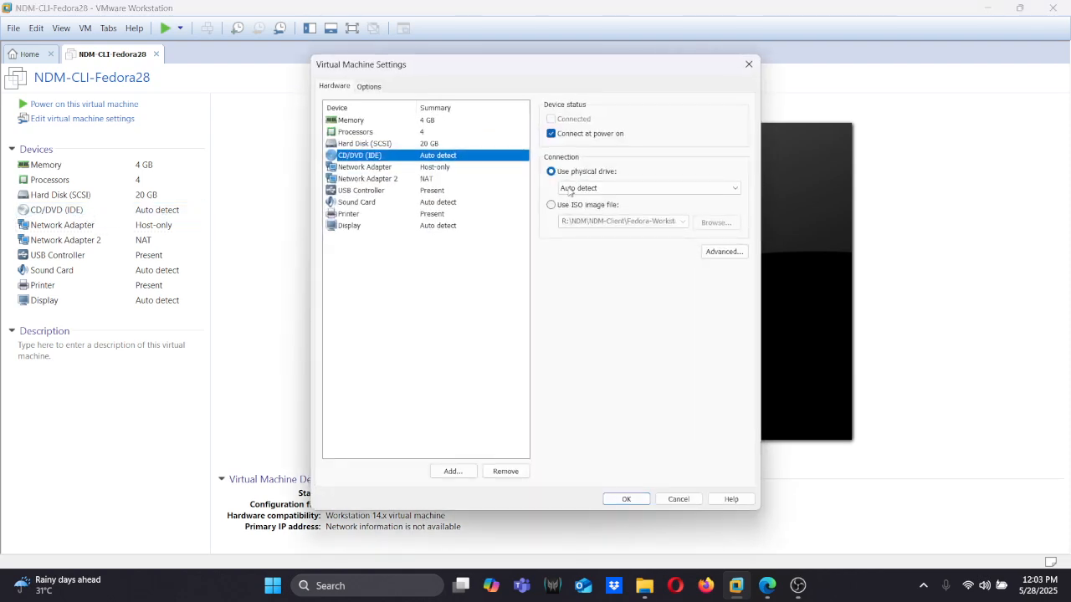
{"action": "left_click", "coordinate": [583, 206]}
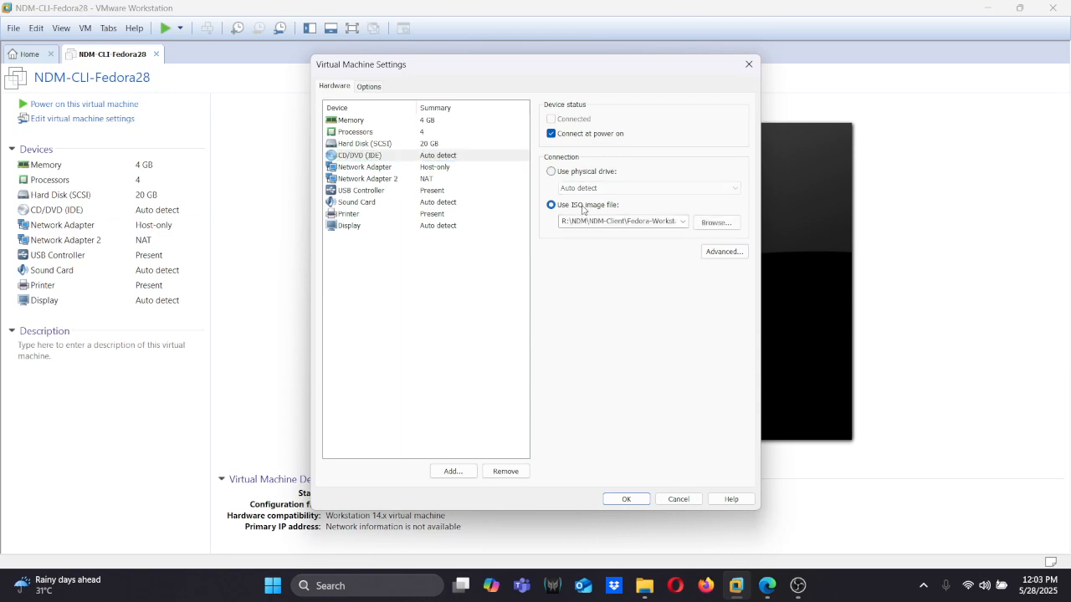
{"action": "left_click", "coordinate": [717, 223]}
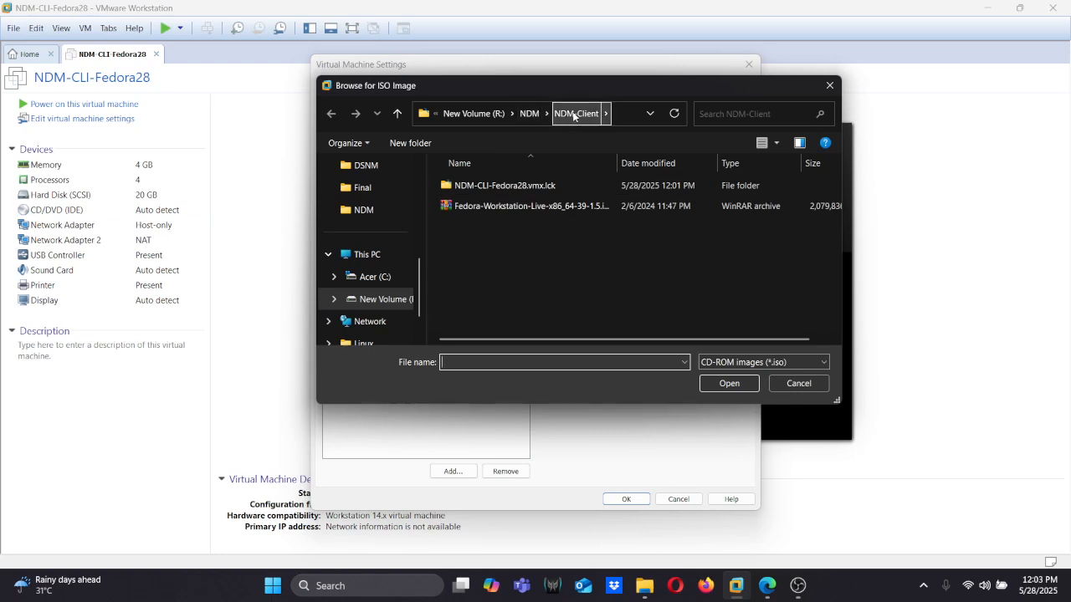
{"action": "left_click", "coordinate": [507, 207]}
{"action": "double_click", "coordinate": [508, 207]}
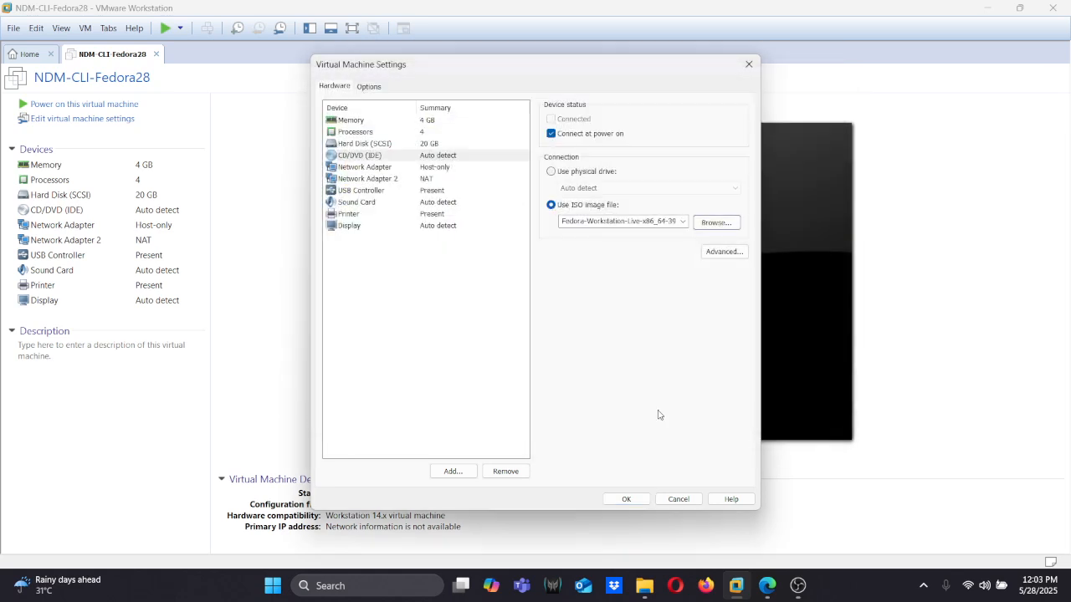
{"action": "left_click", "coordinate": [623, 499]}
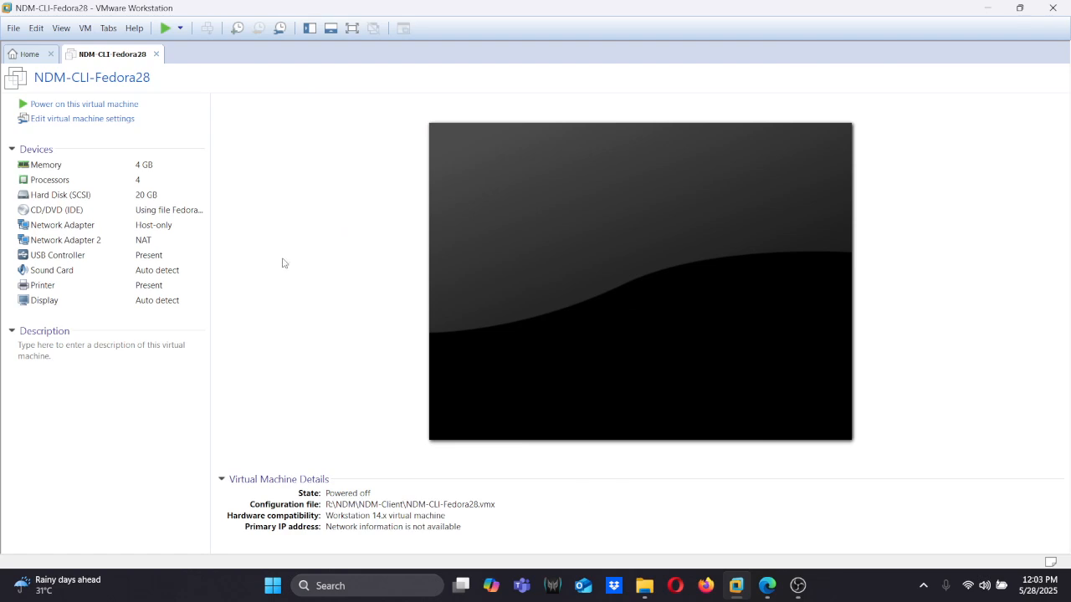
Power on the NDM-CLI-Fedora28 virtual machine and dismiss the virtual printing and removable devices notices.
{"action": "left_click", "coordinate": [124, 107]}
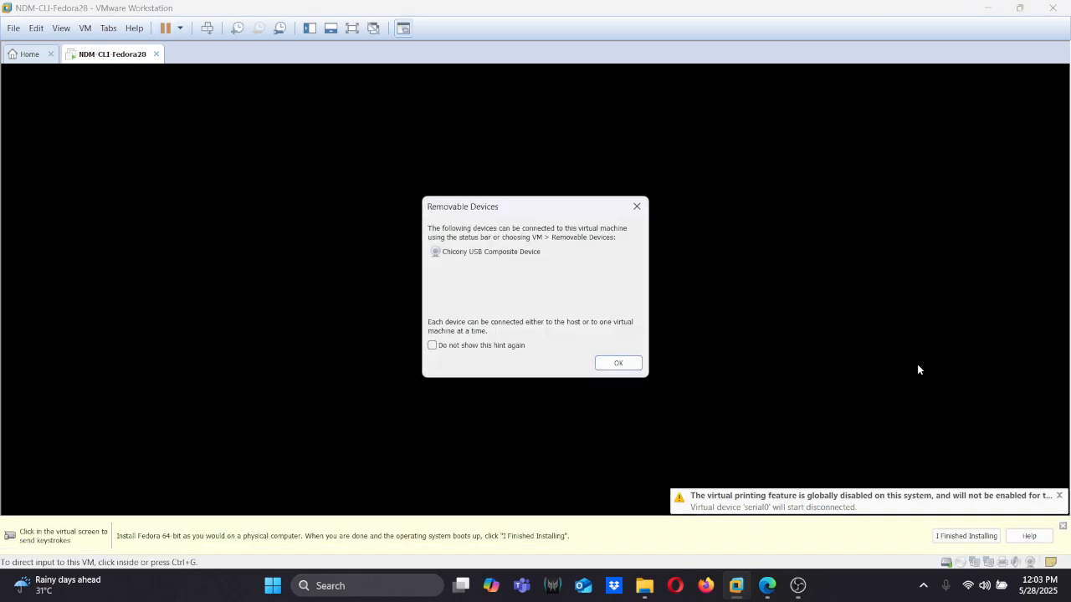
{"action": "left_click", "coordinate": [1058, 495]}
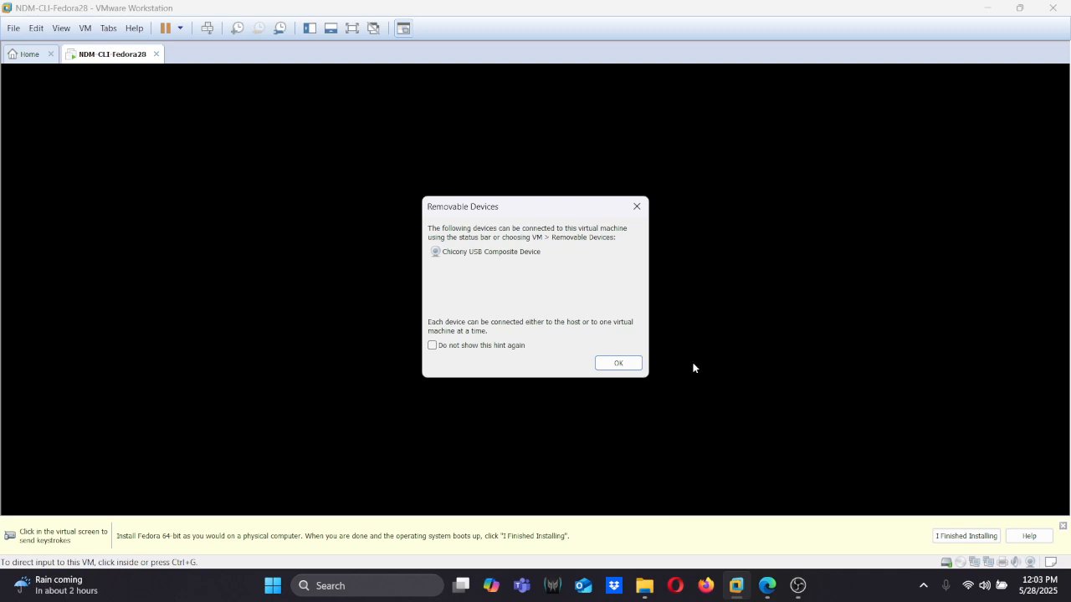
{"action": "left_click", "coordinate": [610, 365]}
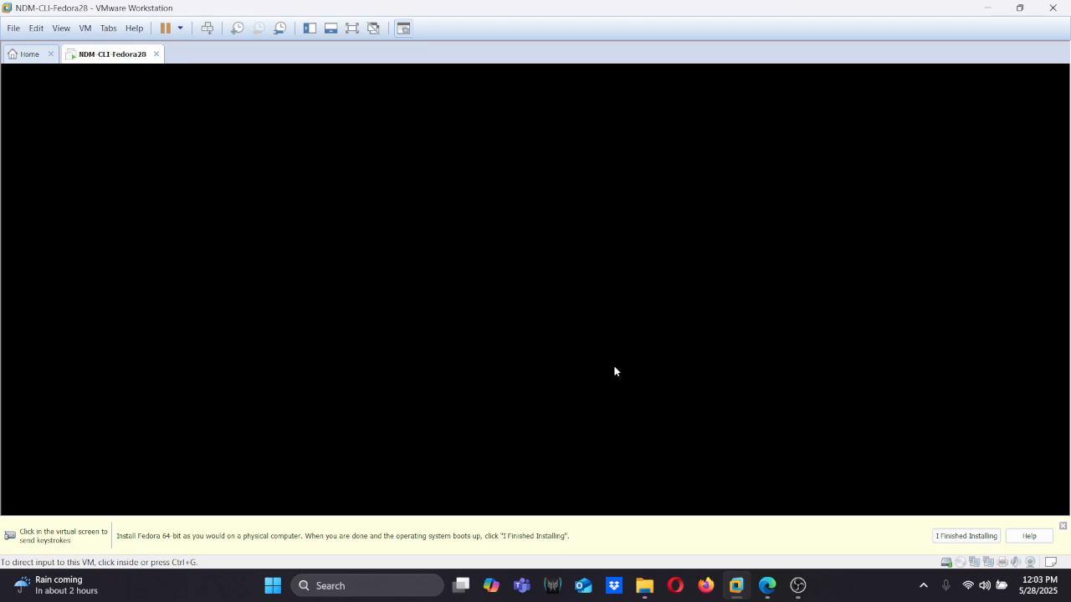